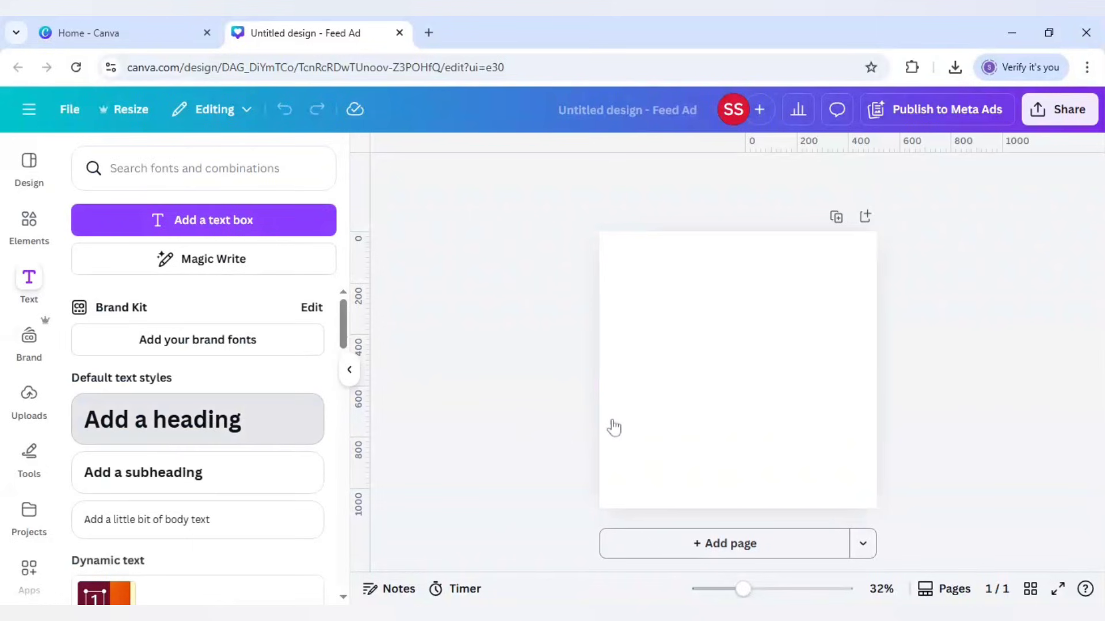
- Enter "LO" as the heading text and enlarge it to about font size 257
{"action": "type", "text": "LO"}
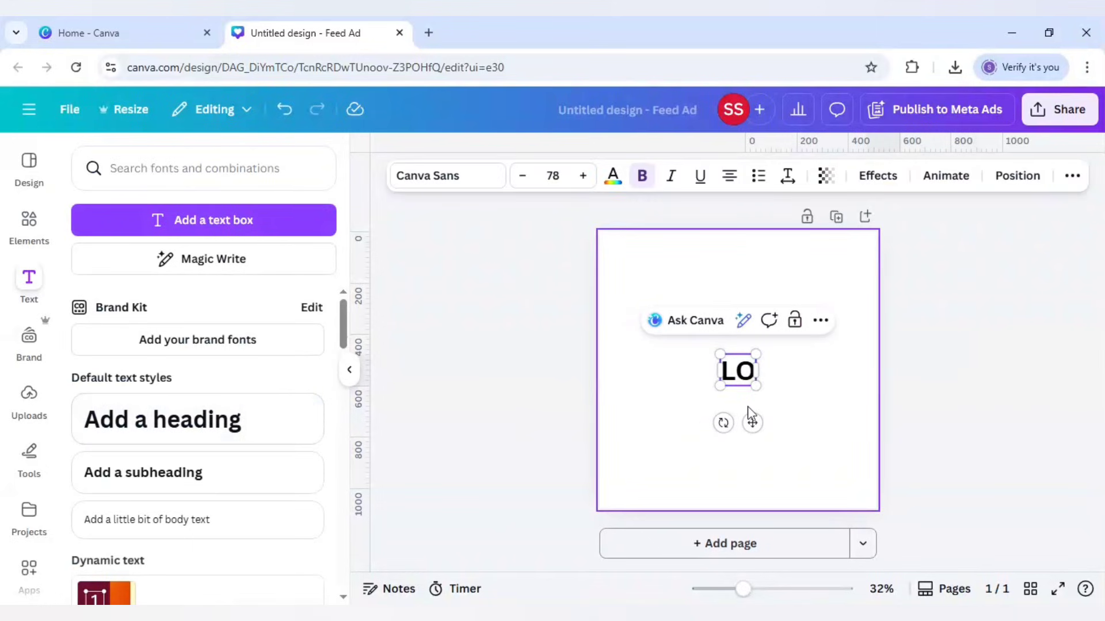
{"action": "left_click", "coordinate": [779, 407]}
{"action": "left_click", "coordinate": [737, 371]}
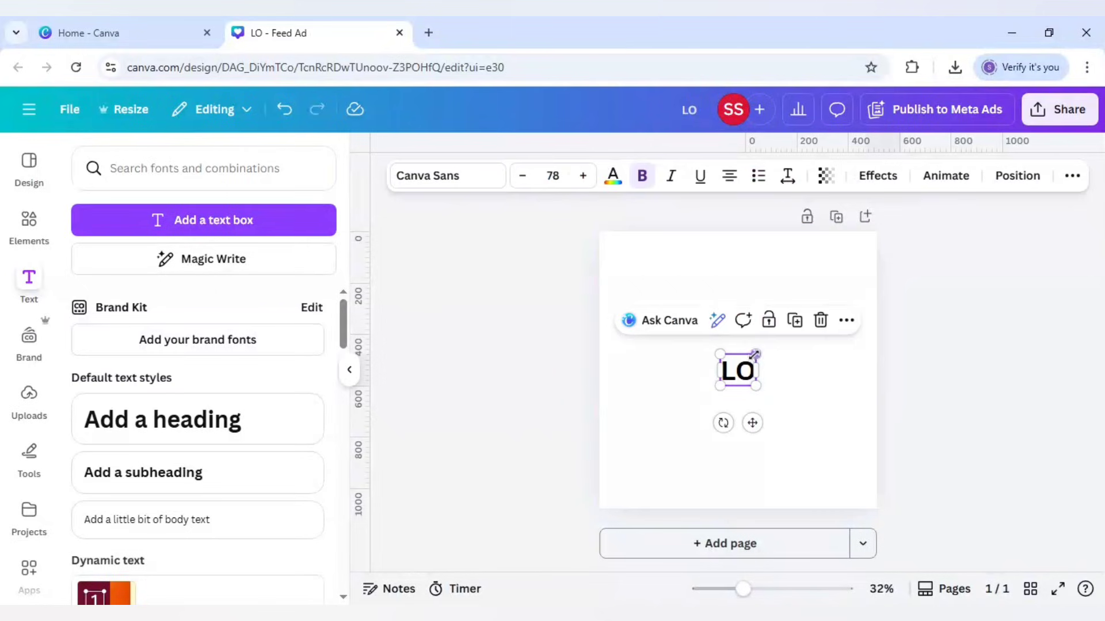
{"action": "left_click_drag", "start_coordinate": [755, 353], "coordinate": [862, 302]}
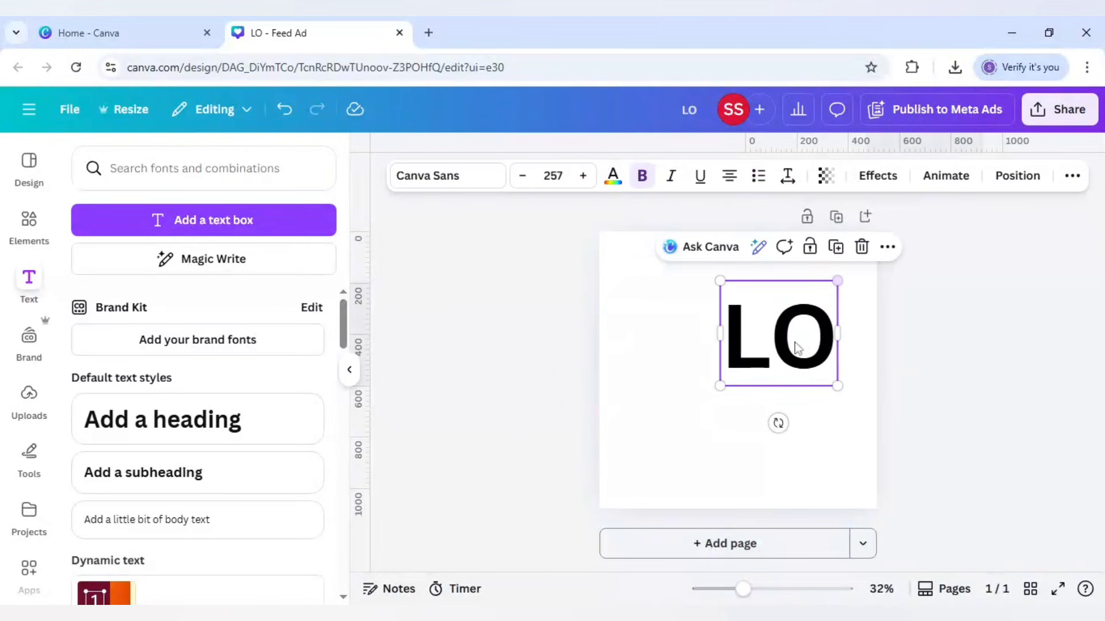
- Change the font of the "LO" text to Alfa Slab One
{"action": "left_click", "coordinate": [455, 178]}
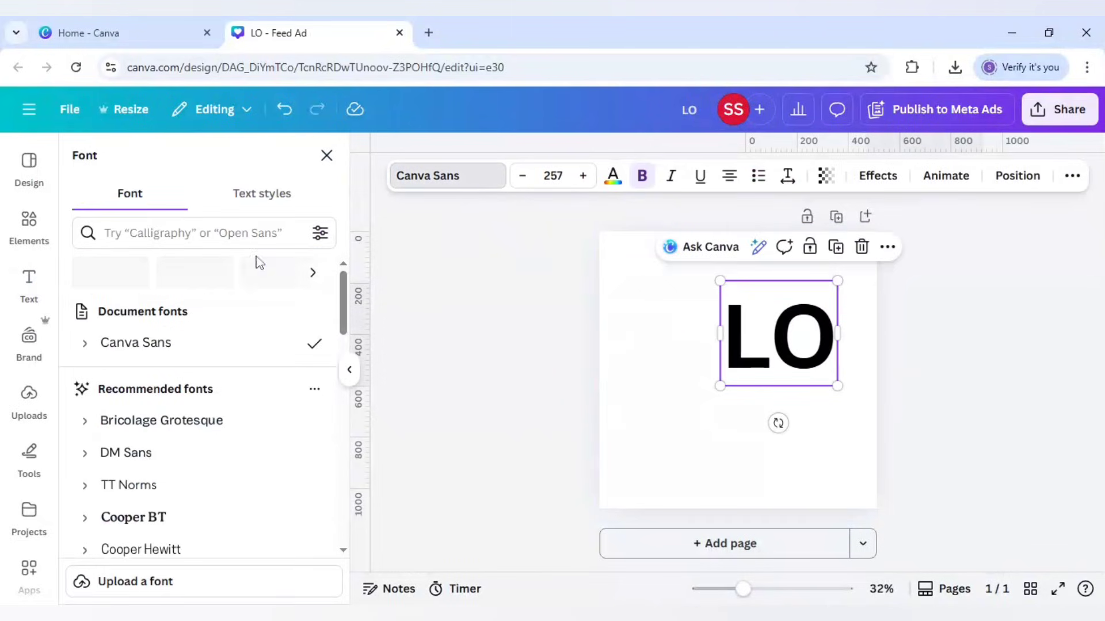
{"action": "left_click", "coordinate": [192, 233]}
{"action": "type", "text": "al"}
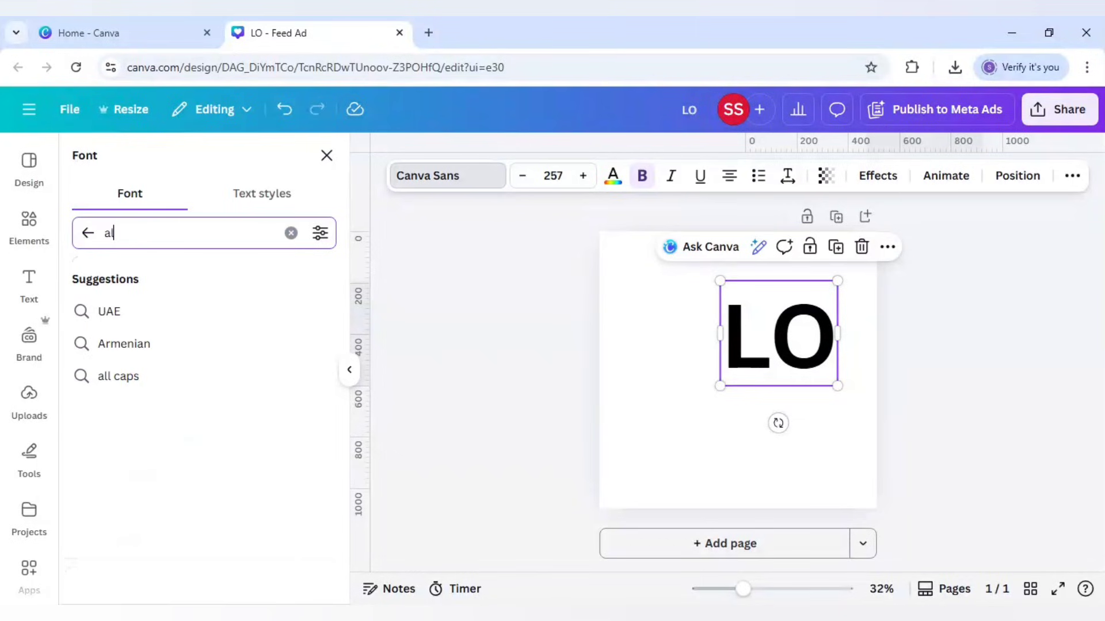
{"action": "type", "text": "fa slab"}
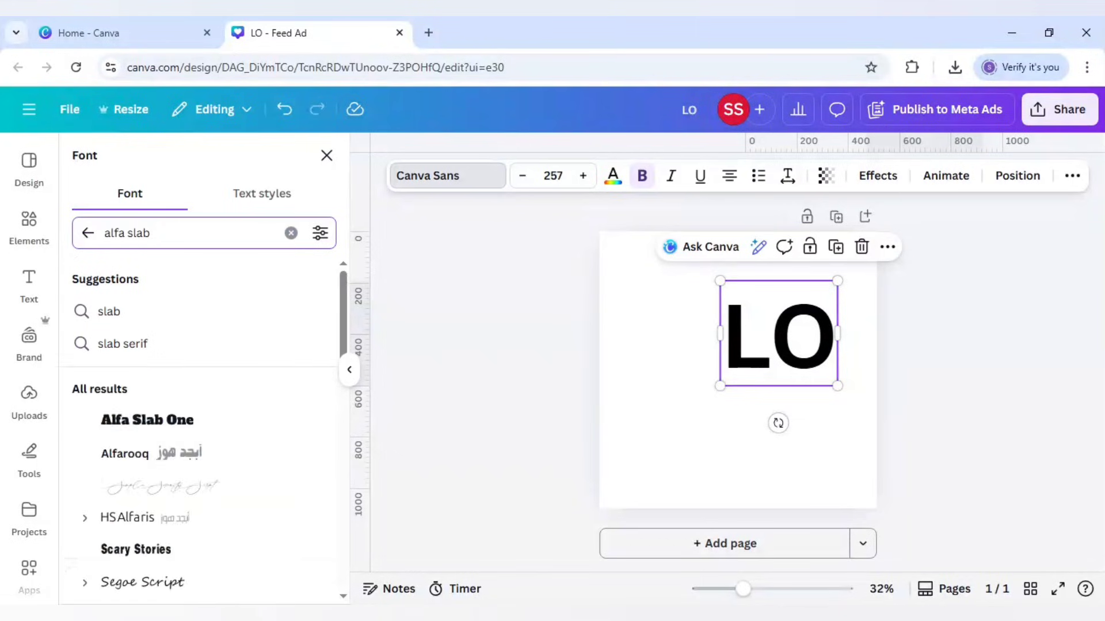
{"action": "left_click", "coordinate": [161, 419]}
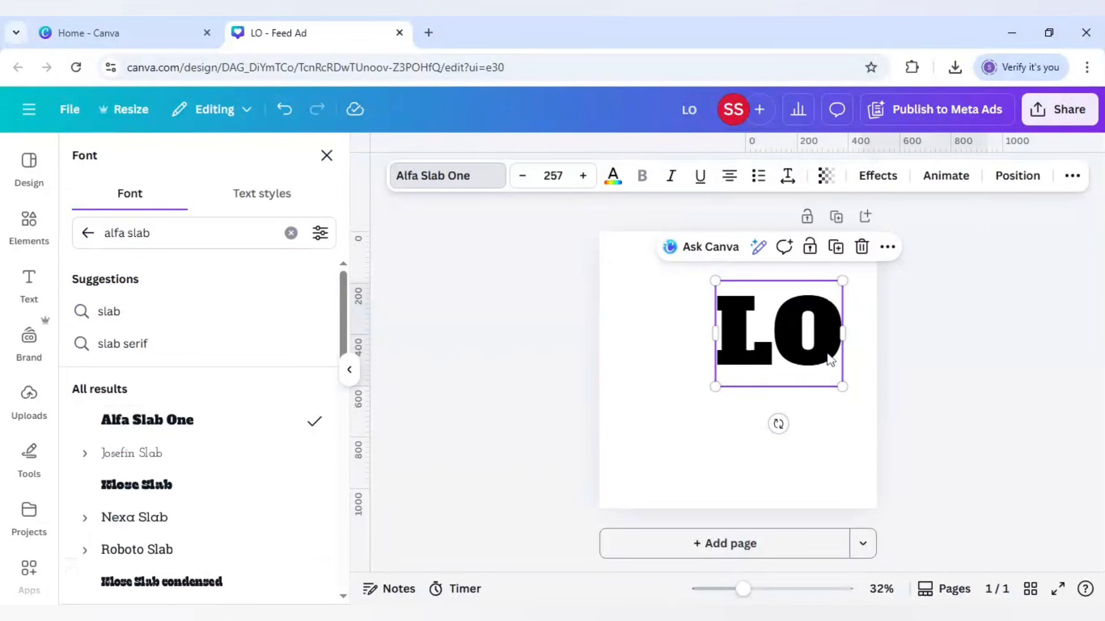
- Duplicate the "LO" text, place the copy directly below it, and change the copy's text to "VE"
{"action": "left_click", "coordinate": [835, 247]}
{"action": "left_click_drag", "start_coordinate": [815, 338], "coordinate": [810, 406]}
{"action": "double_click", "coordinate": [811, 407]}
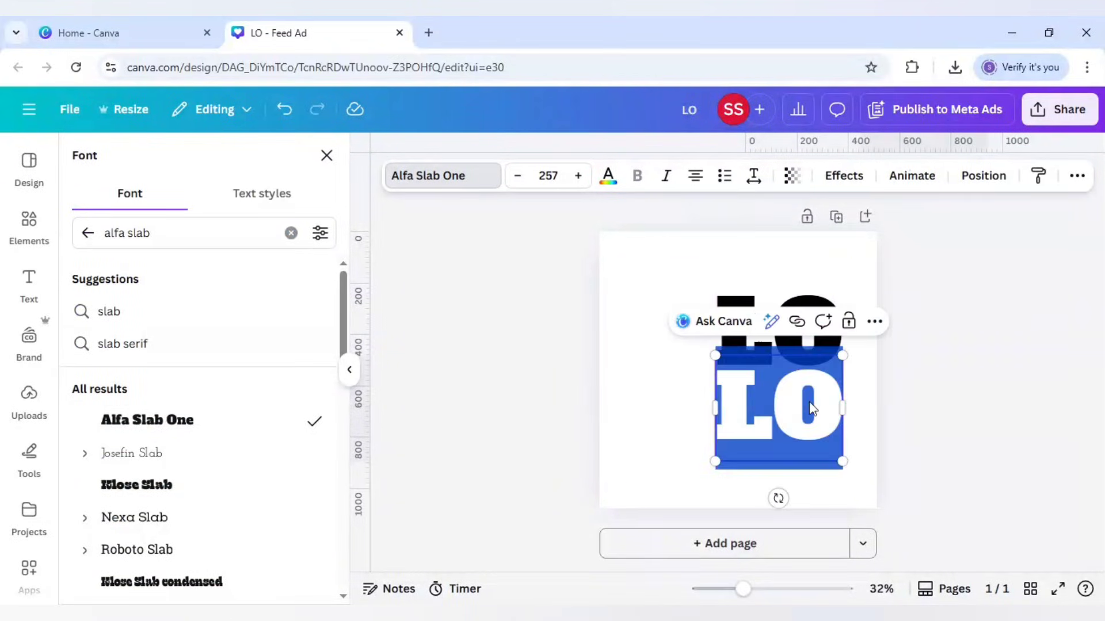
{"action": "type", "text": "VE"}
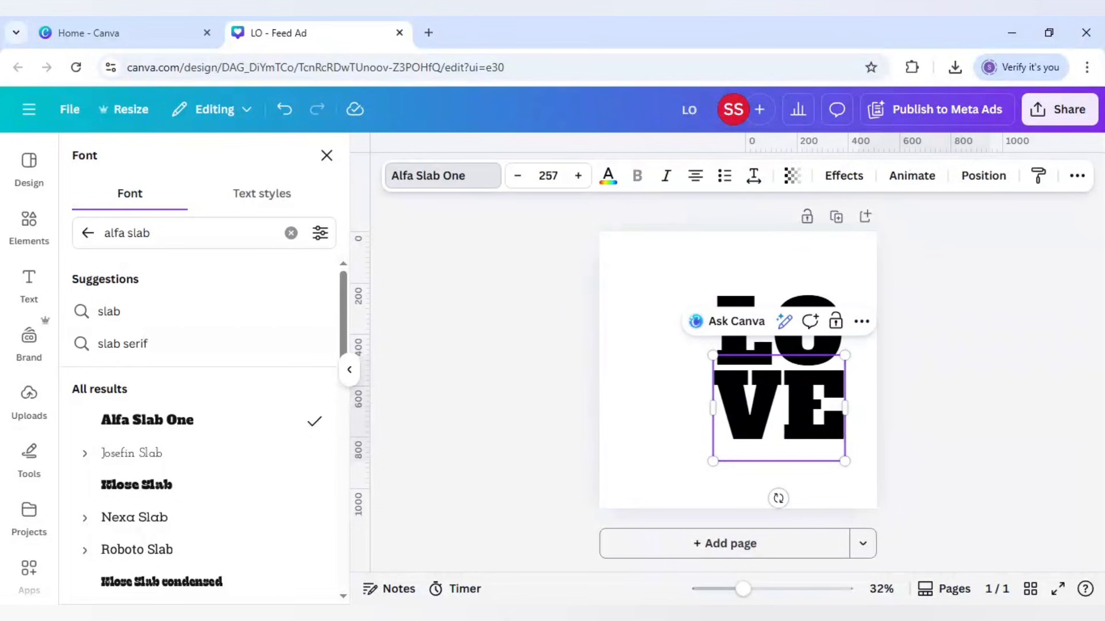
{"action": "left_click", "coordinate": [684, 390]}
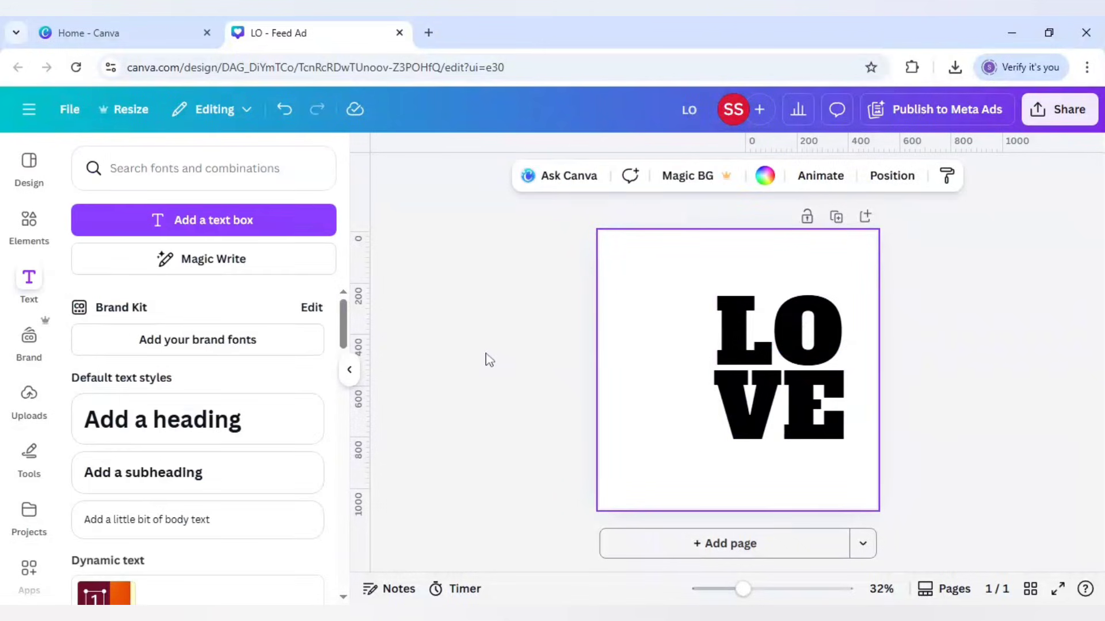
- Scale the "LO" and "VE" texts together to about font size 278 and position them near the page's right edge
{"action": "left_click_drag", "start_coordinate": [367, 324], "coordinate": [842, 350]}
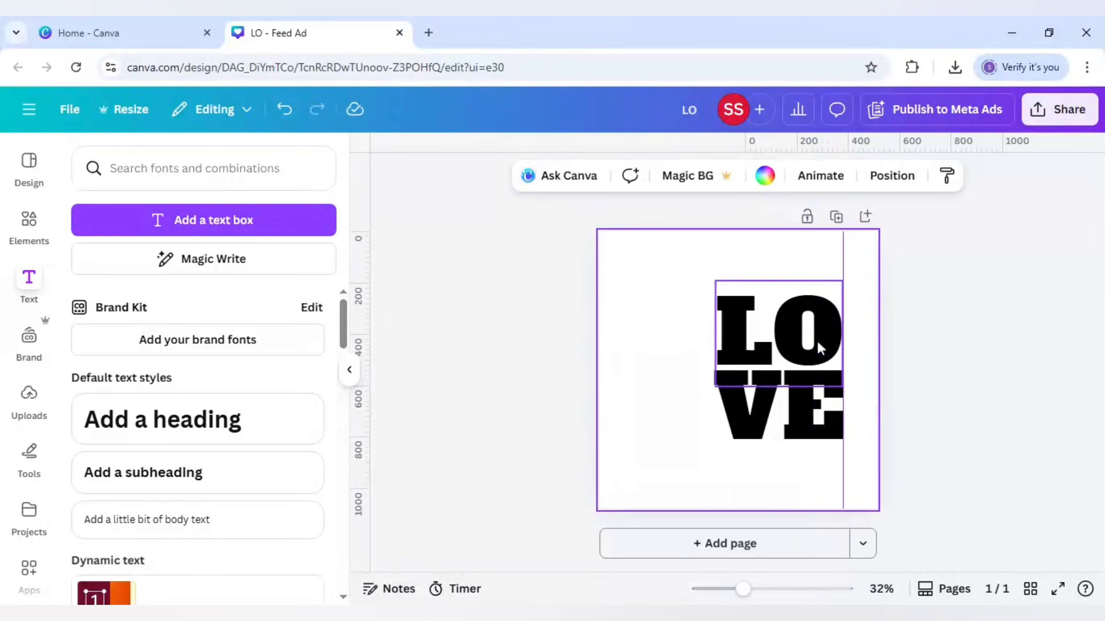
{"action": "left_click", "coordinate": [793, 332]}
{"action": "left_click", "coordinate": [800, 406], "text": "shift"}
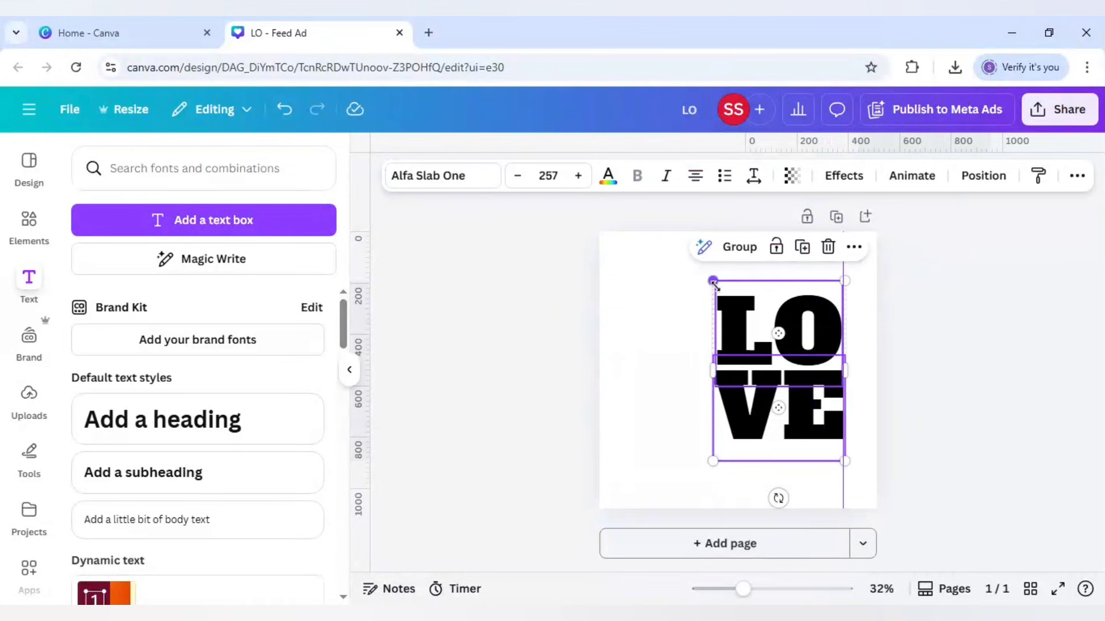
{"action": "left_click_drag", "start_coordinate": [712, 281], "coordinate": [681, 268]}
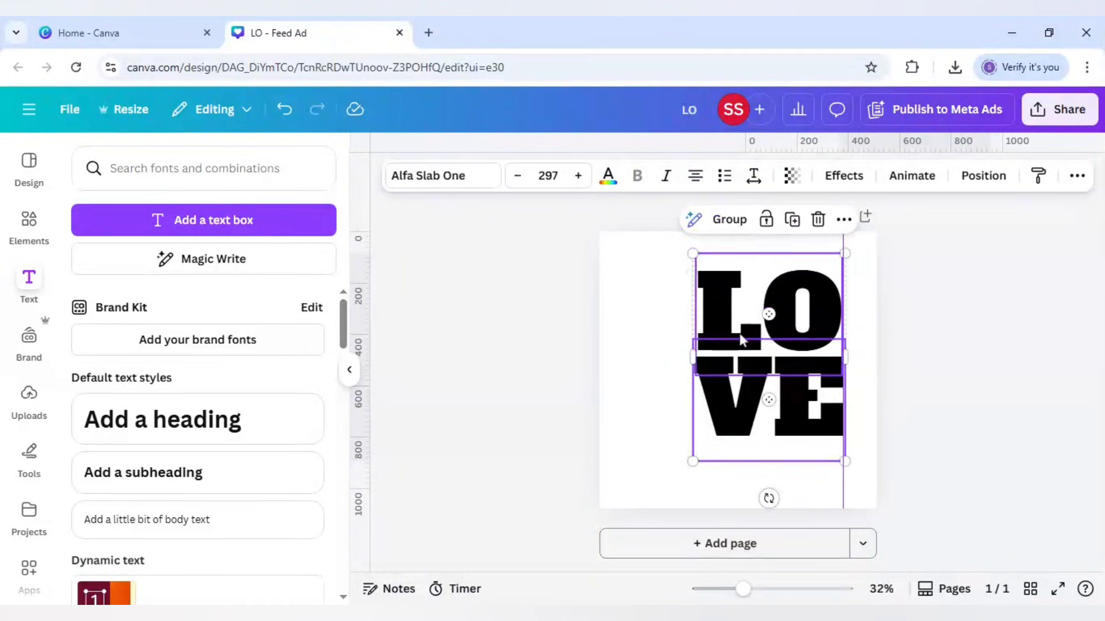
{"action": "left_click_drag", "start_coordinate": [738, 333], "coordinate": [760, 353]}
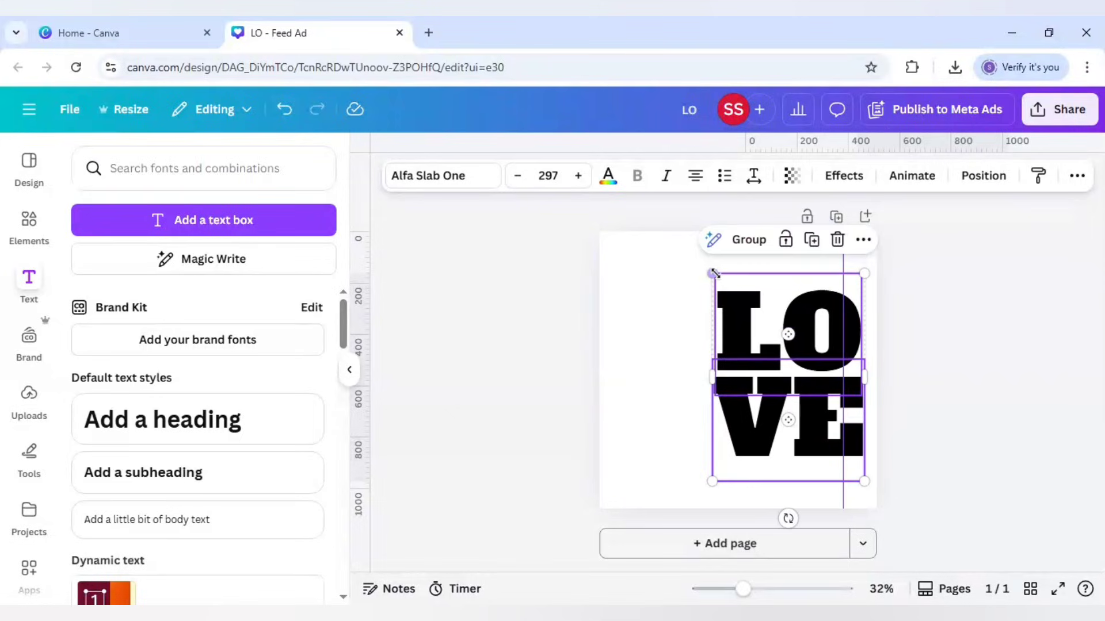
{"action": "left_click_drag", "start_coordinate": [713, 274], "coordinate": [722, 286]}
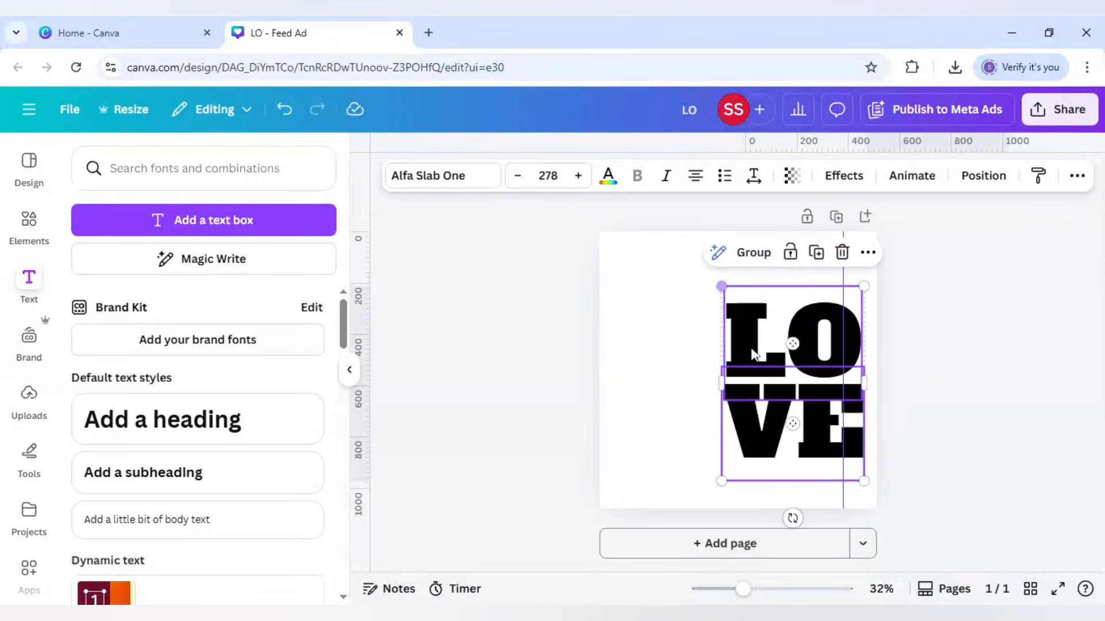
{"action": "left_click_drag", "start_coordinate": [747, 350], "coordinate": [753, 337]}
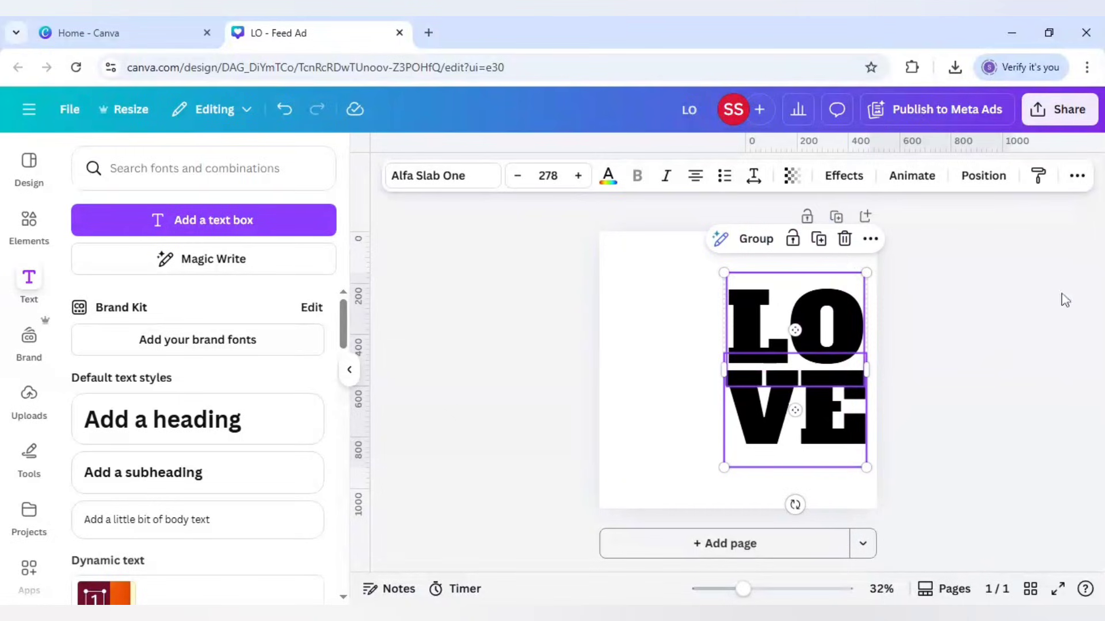
{"action": "left_click", "coordinate": [944, 316]}
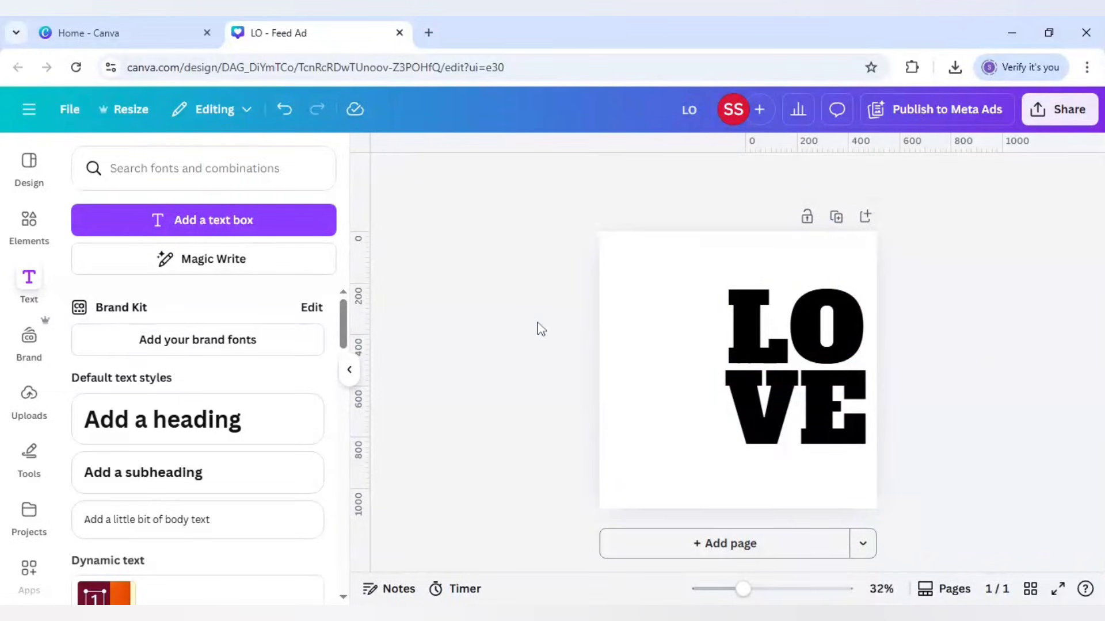
- Add a black square overlapping the left part of the L and adjust its top and bottom edges to the letter's height
{"action": "key", "text": "r"}
{"action": "left_click", "coordinate": [636, 375]}
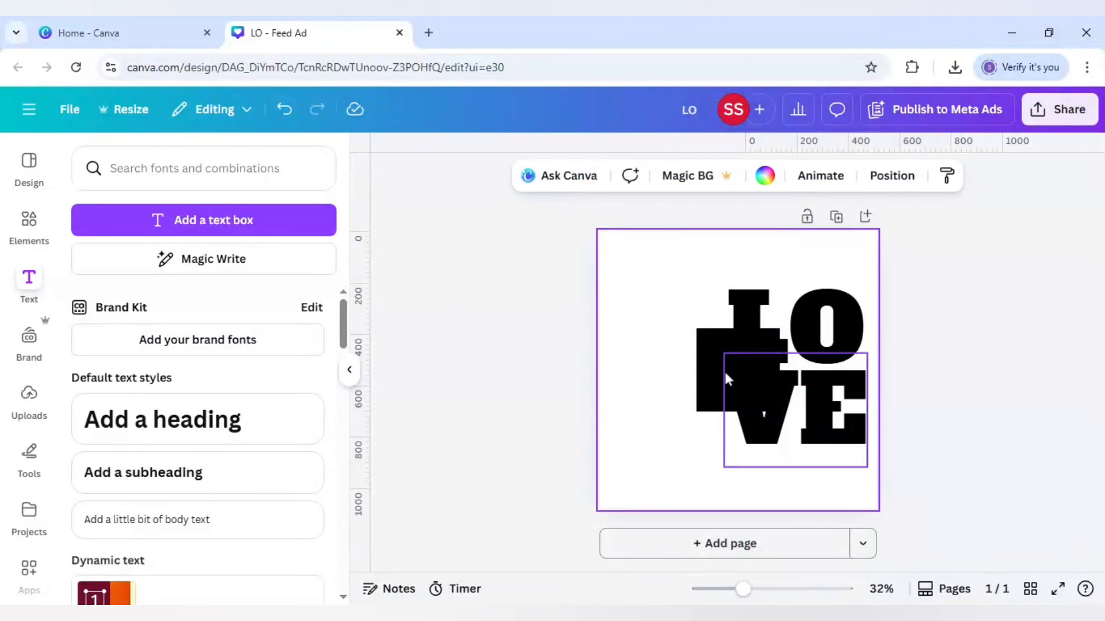
{"action": "left_click_drag", "start_coordinate": [724, 375], "coordinate": [688, 334]}
{"action": "left_click", "coordinate": [284, 109]}
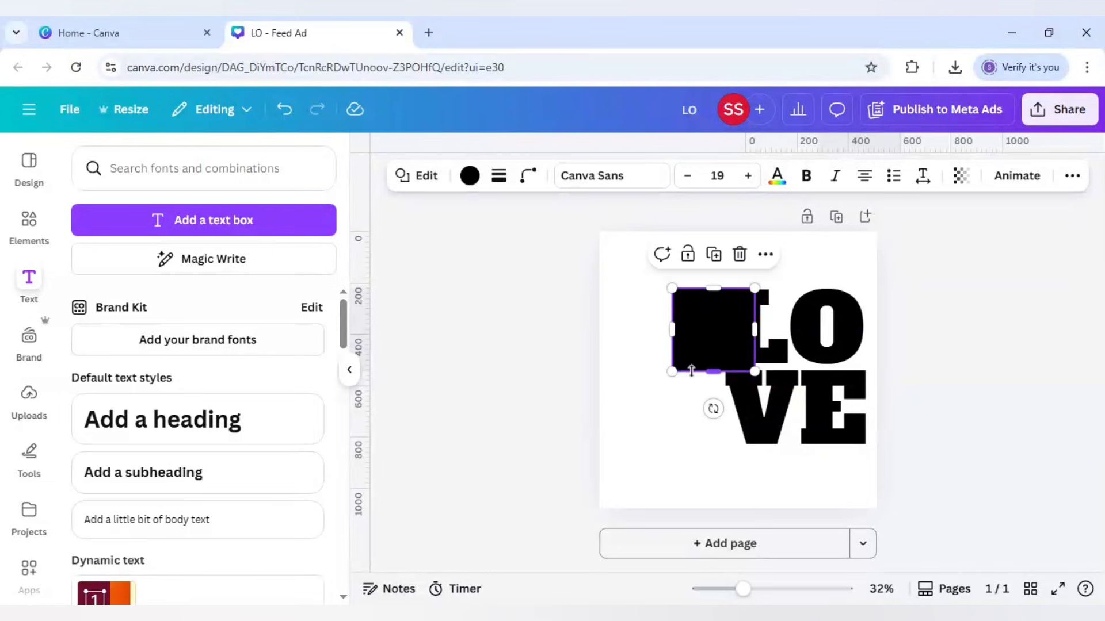
{"action": "left_click_drag", "start_coordinate": [743, 588], "coordinate": [767, 588]}
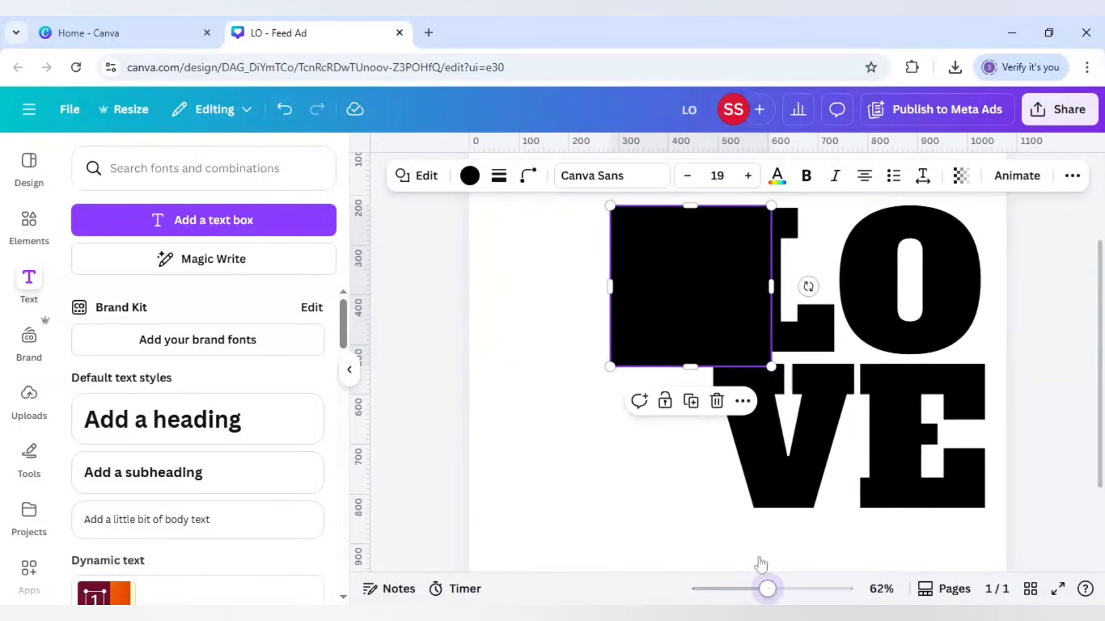
{"action": "left_click_drag", "start_coordinate": [686, 206], "coordinate": [685, 214]}
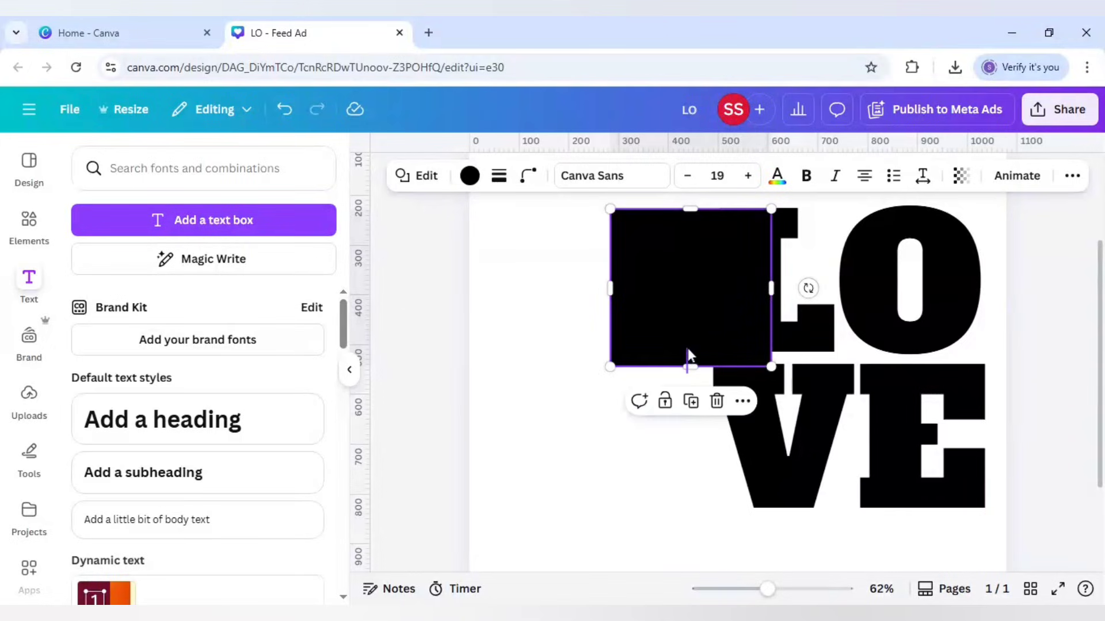
{"action": "left_click_drag", "start_coordinate": [659, 366], "coordinate": [662, 351]}
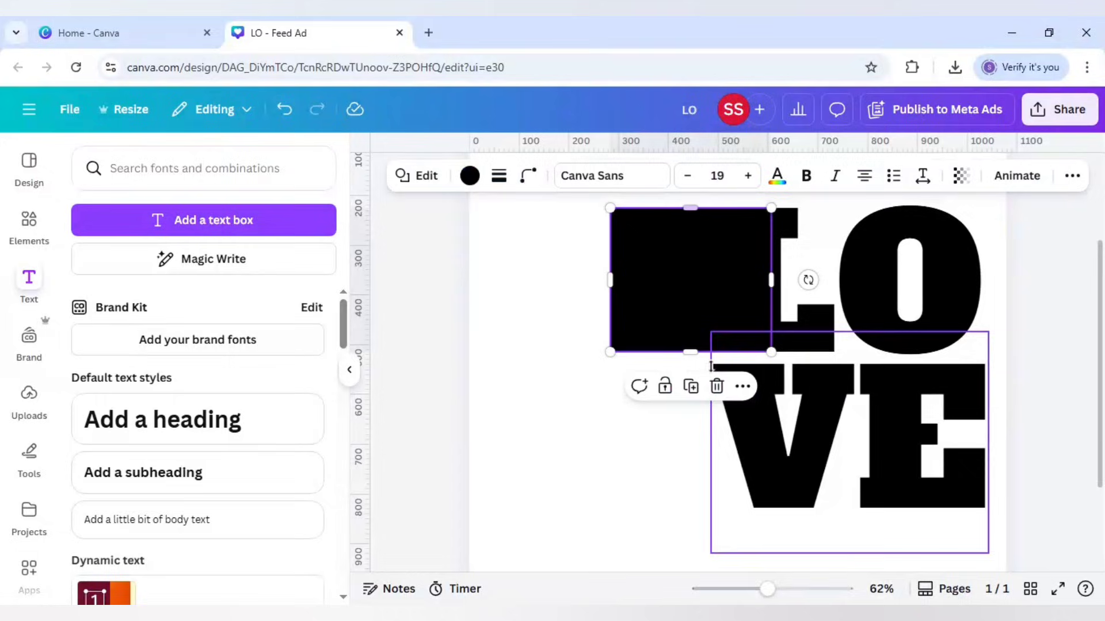
- Duplicate the black block and align the copy with the "VE" row, overlapping the left part of the V
{"action": "left_click", "coordinate": [691, 390]}
{"action": "left_click_drag", "start_coordinate": [690, 301], "coordinate": [673, 444]}
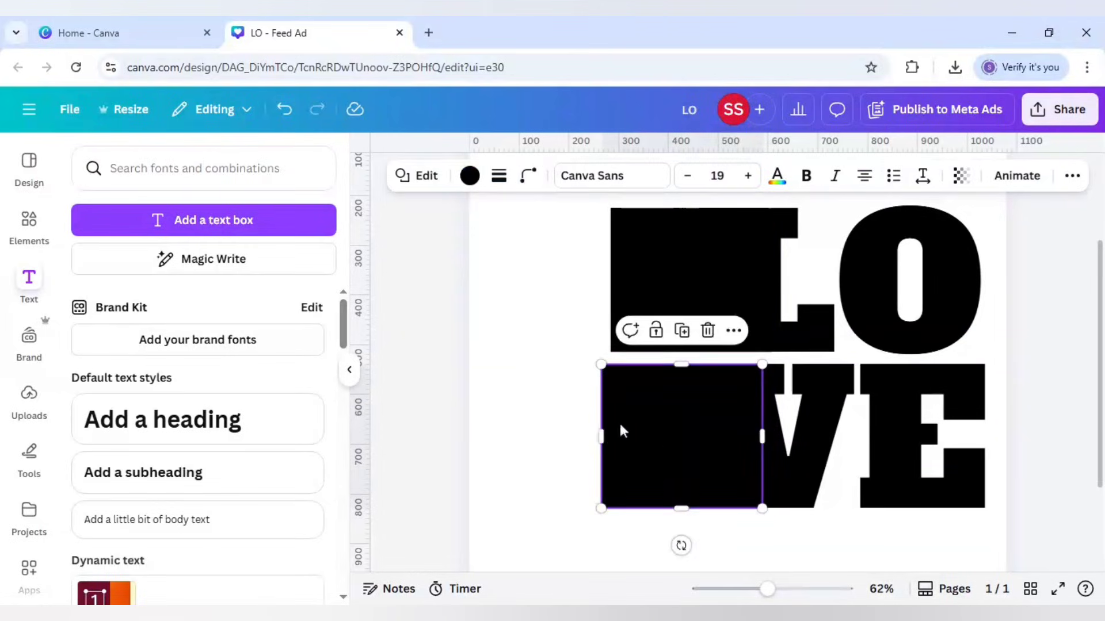
{"action": "left_click", "coordinate": [569, 410]}
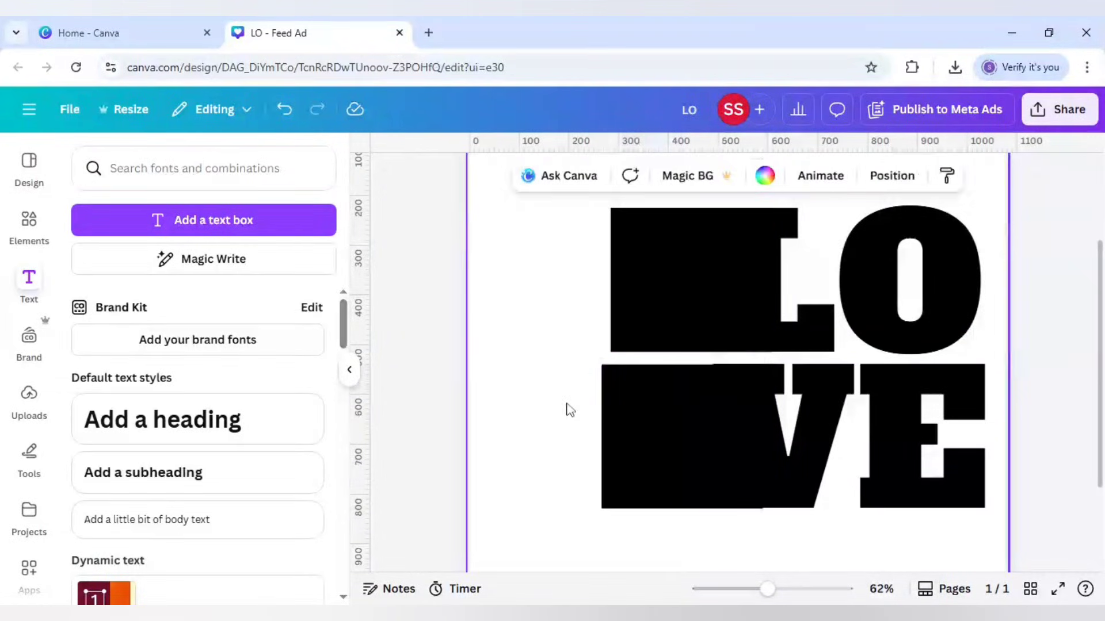
{"action": "left_click", "coordinate": [653, 441]}
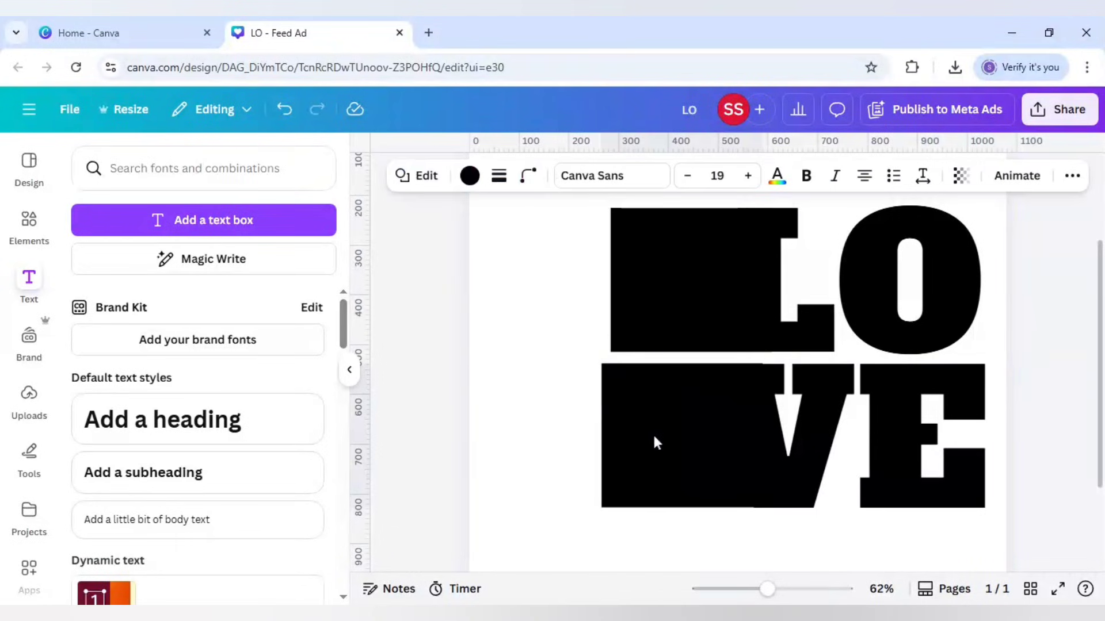
- Extend both black blocks leftward so their left edges line up near the page's left edge
{"action": "left_click", "coordinate": [615, 266]}
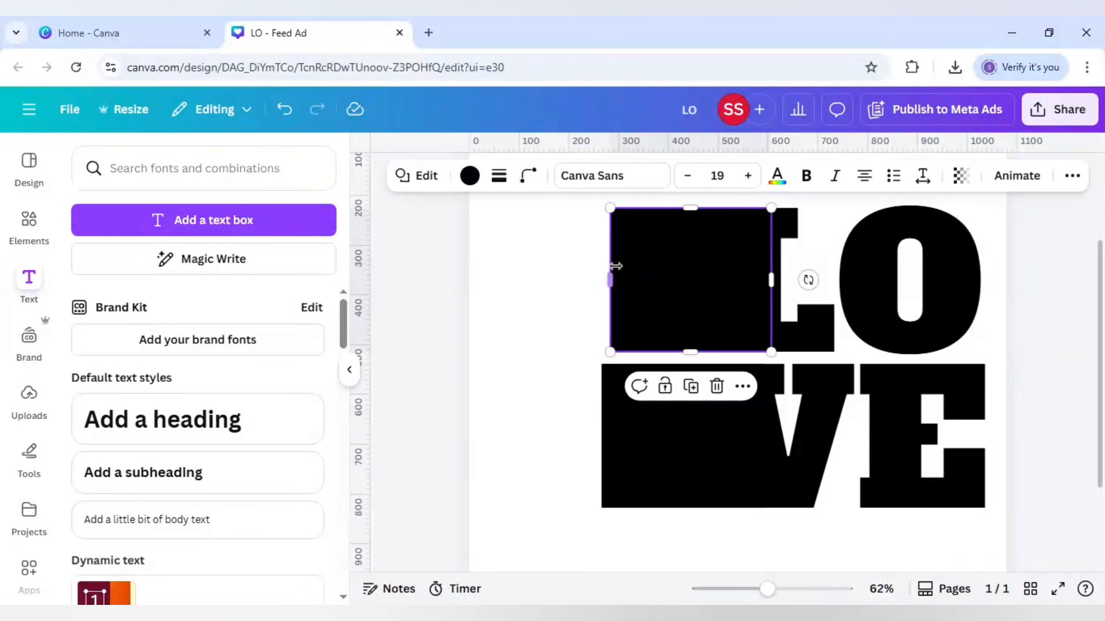
{"action": "left_click", "coordinate": [569, 274]}
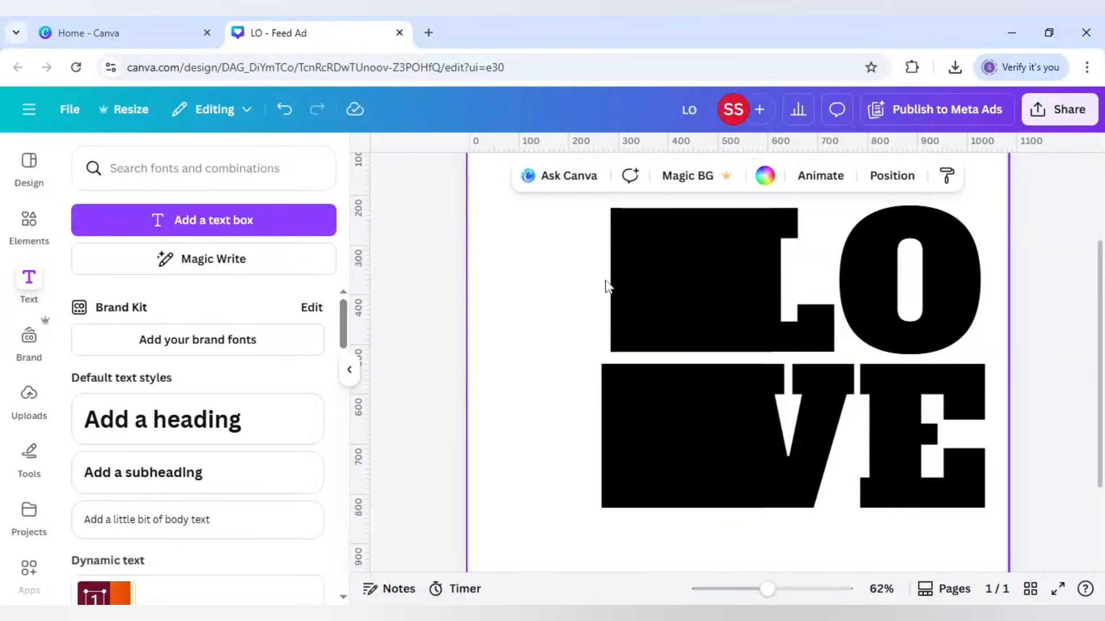
{"action": "left_click", "coordinate": [624, 288]}
{"action": "left_click_drag", "start_coordinate": [610, 282], "coordinate": [491, 284]}
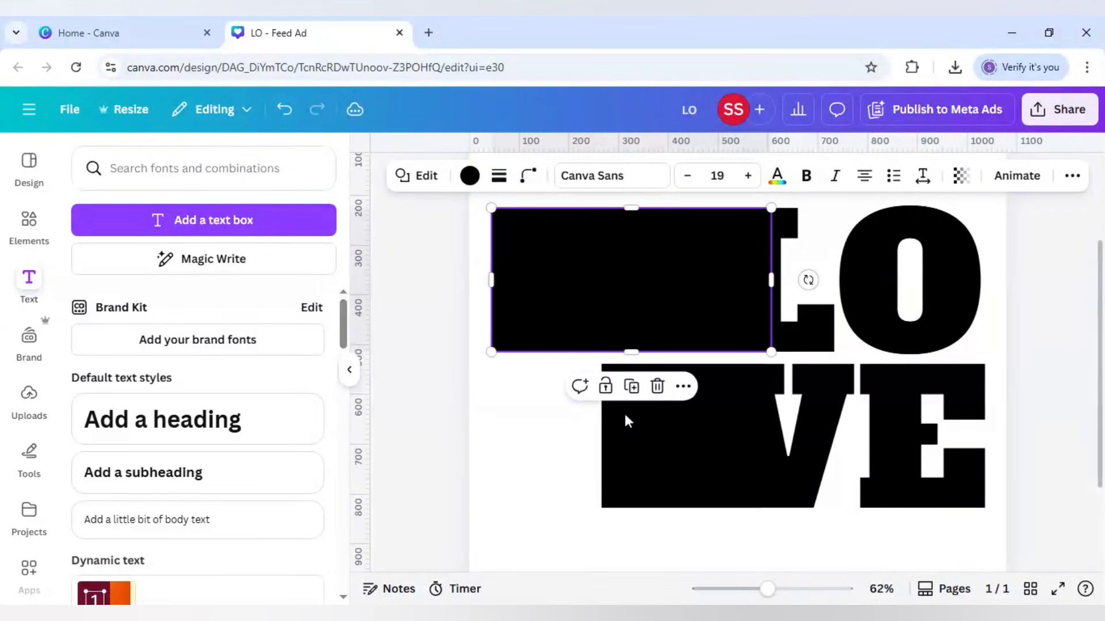
{"action": "left_click", "coordinate": [626, 437]}
{"action": "left_click_drag", "start_coordinate": [601, 435], "coordinate": [493, 435]}
{"action": "left_click", "coordinate": [458, 354]}
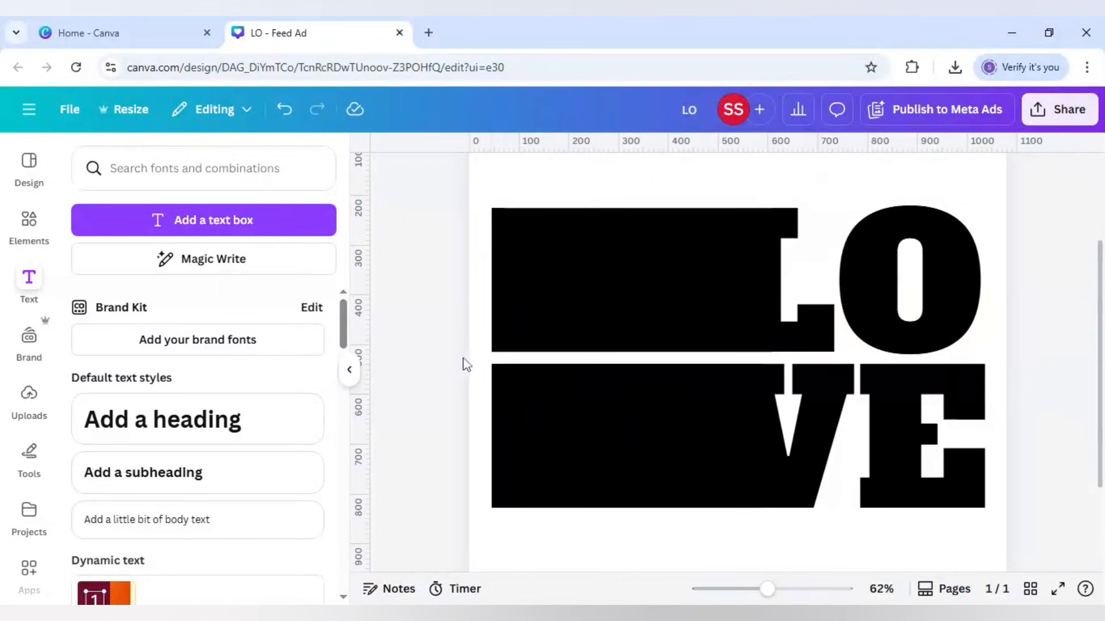
{"action": "left_click", "coordinate": [604, 299]}
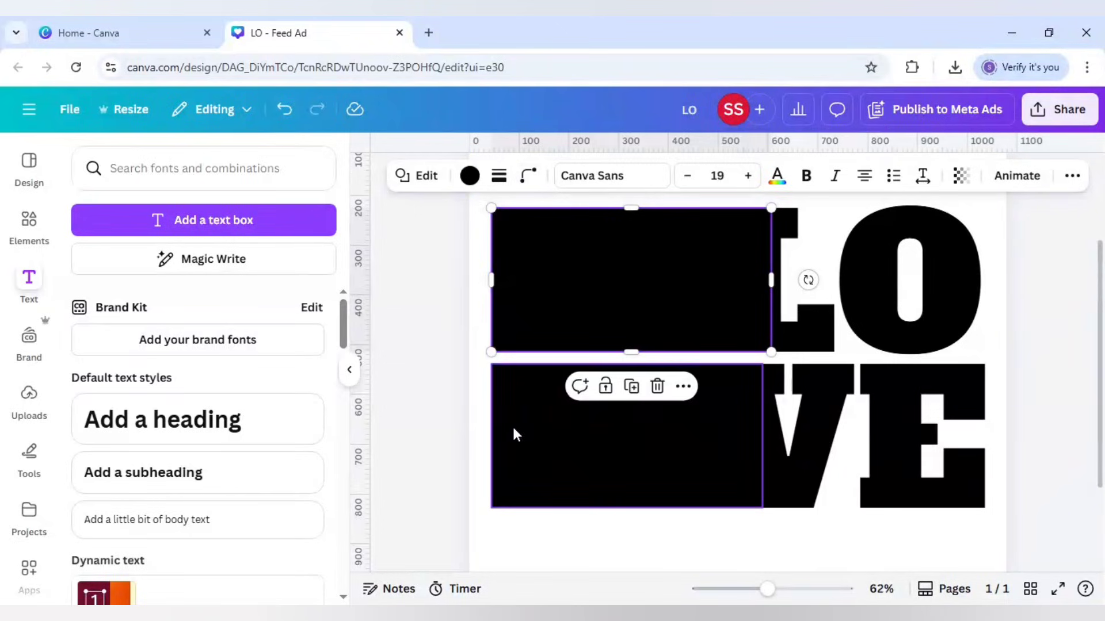
{"action": "left_click", "coordinate": [547, 447], "text": "shift"}
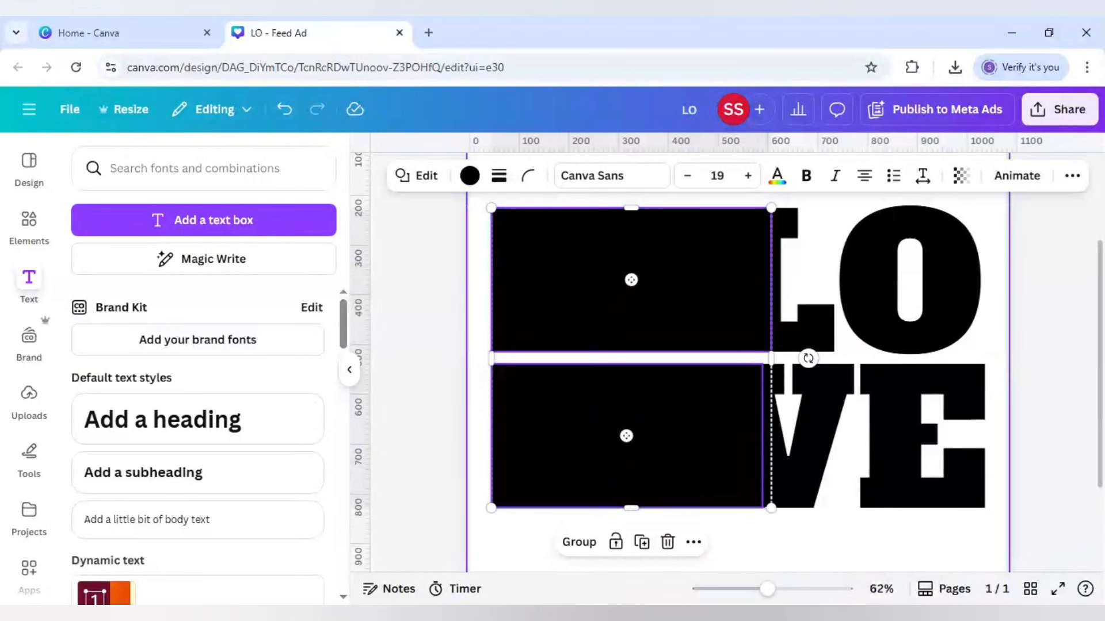
{"action": "key", "text": "Escape"}
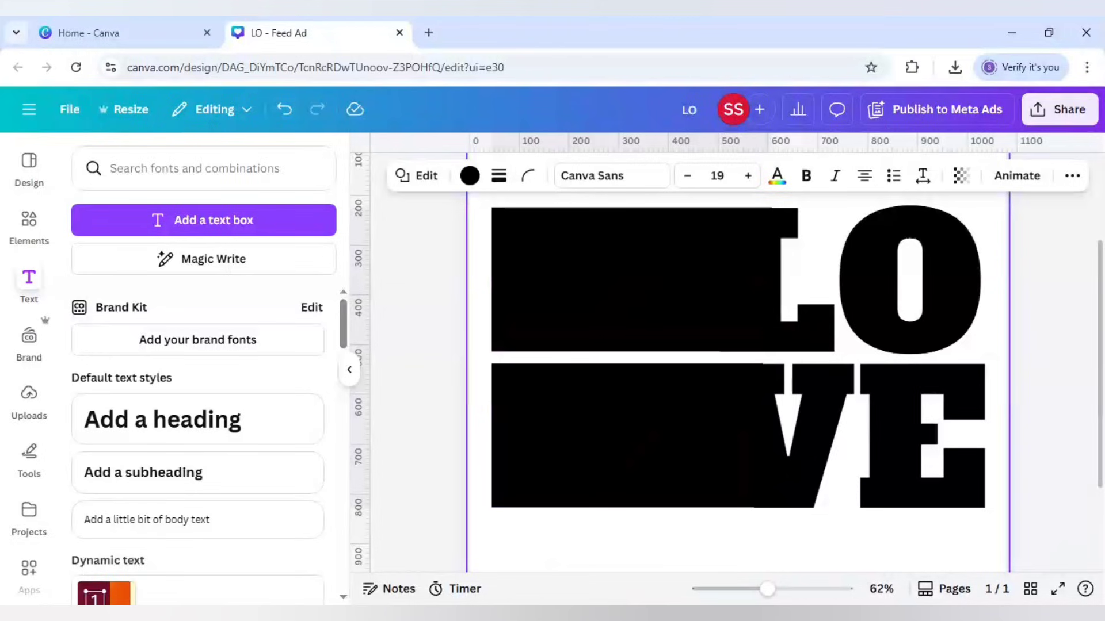
{"action": "left_click", "coordinate": [461, 352]}
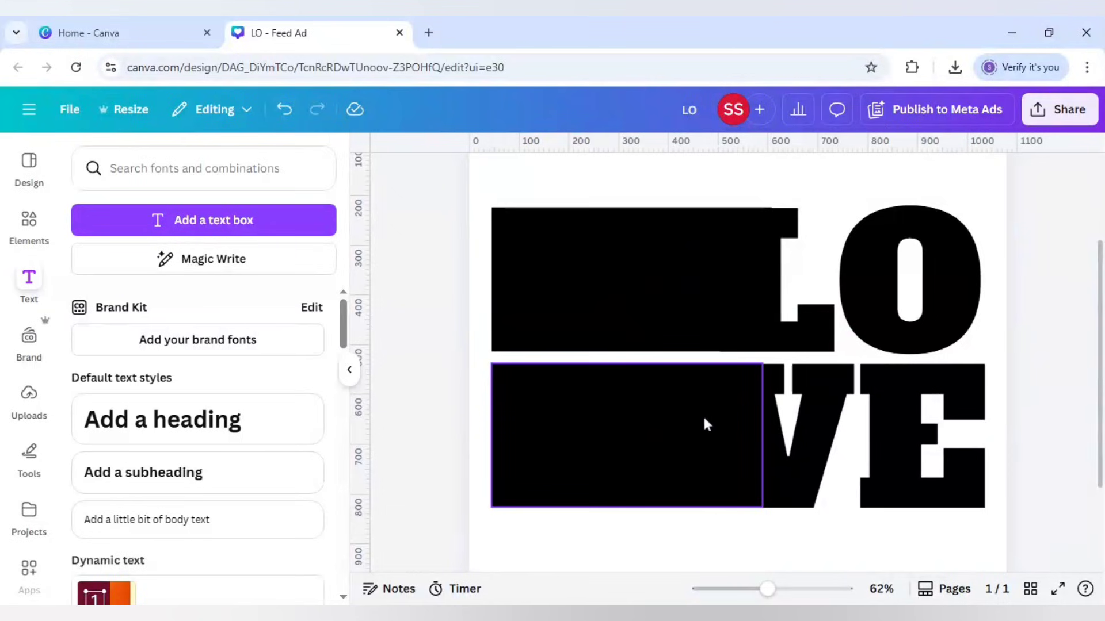
{"action": "left_click", "coordinate": [488, 492]}
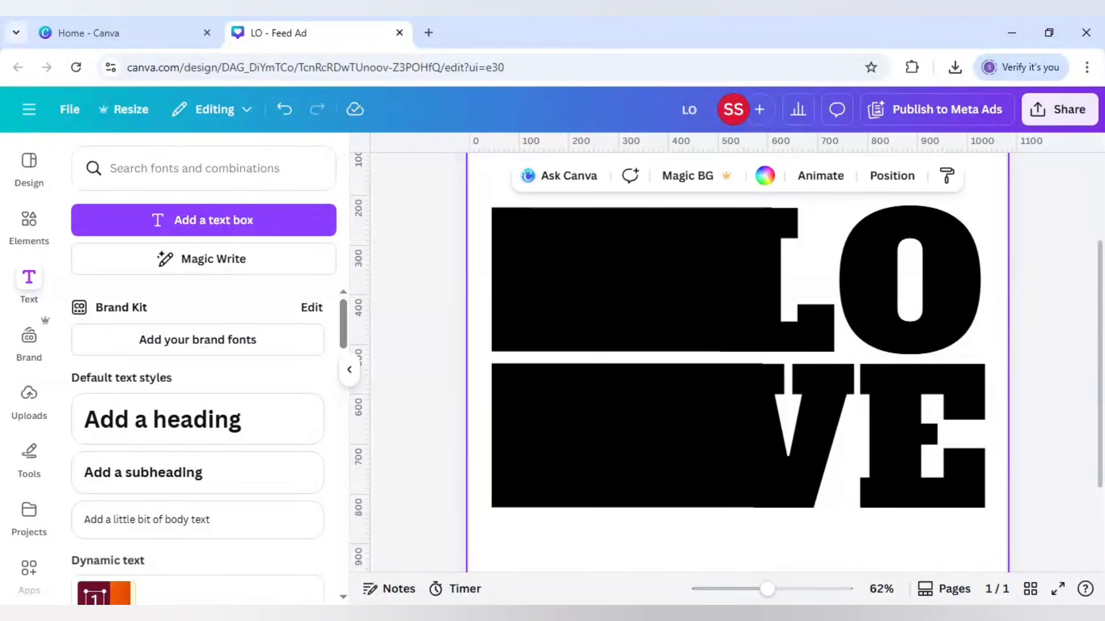
{"action": "left_click_drag", "start_coordinate": [767, 590], "coordinate": [748, 590]}
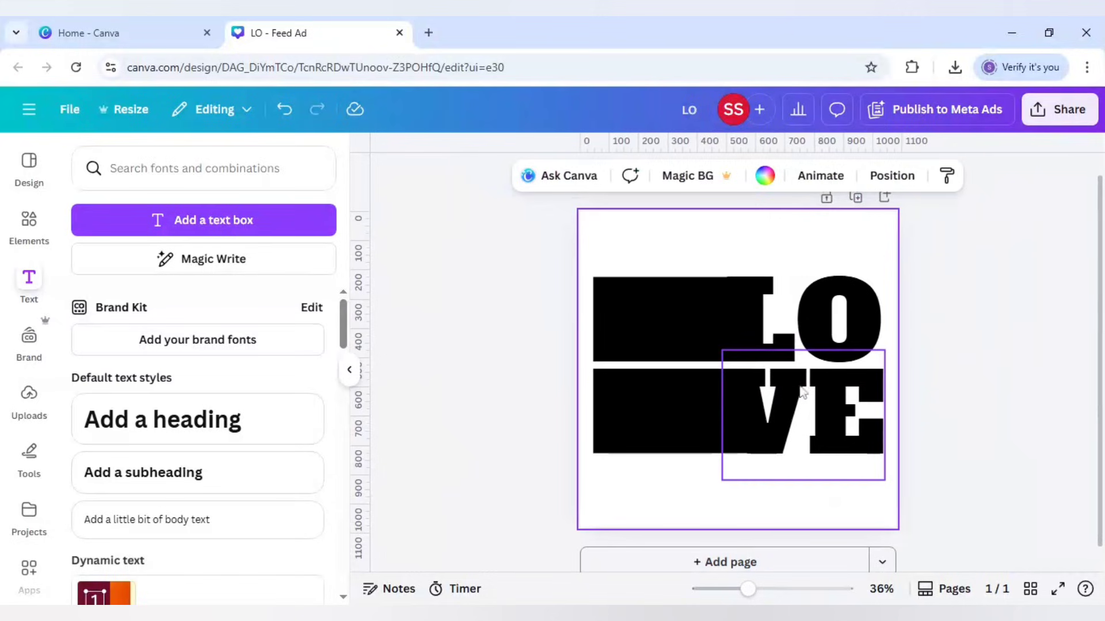
- Download the black LOVE design as a PNG
{"action": "left_click", "coordinate": [35, 398]}
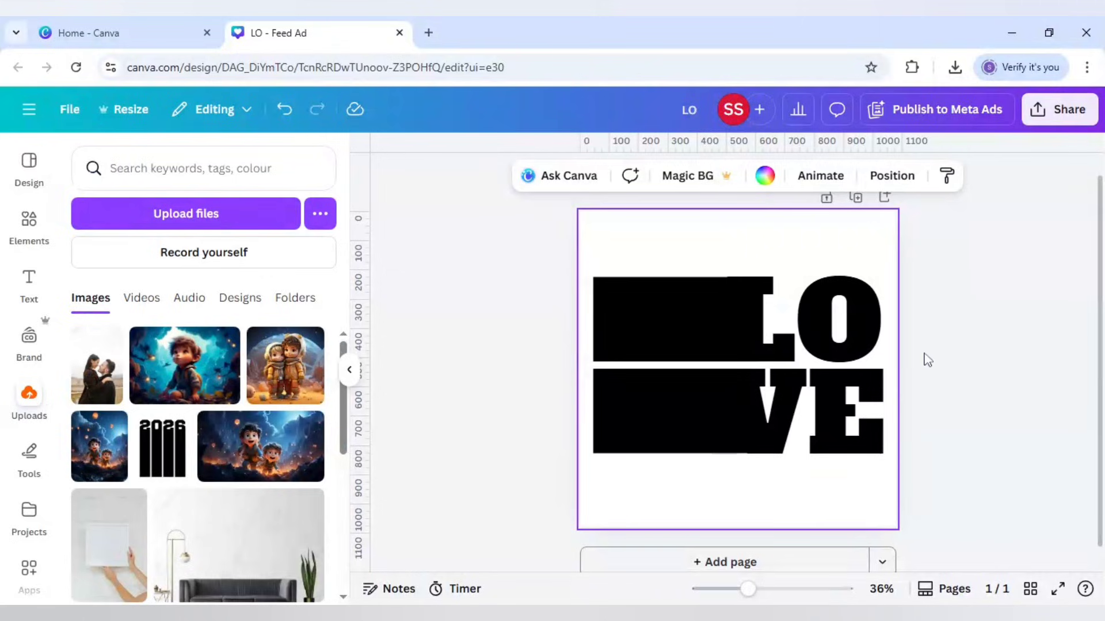
{"action": "left_click", "coordinate": [1051, 120]}
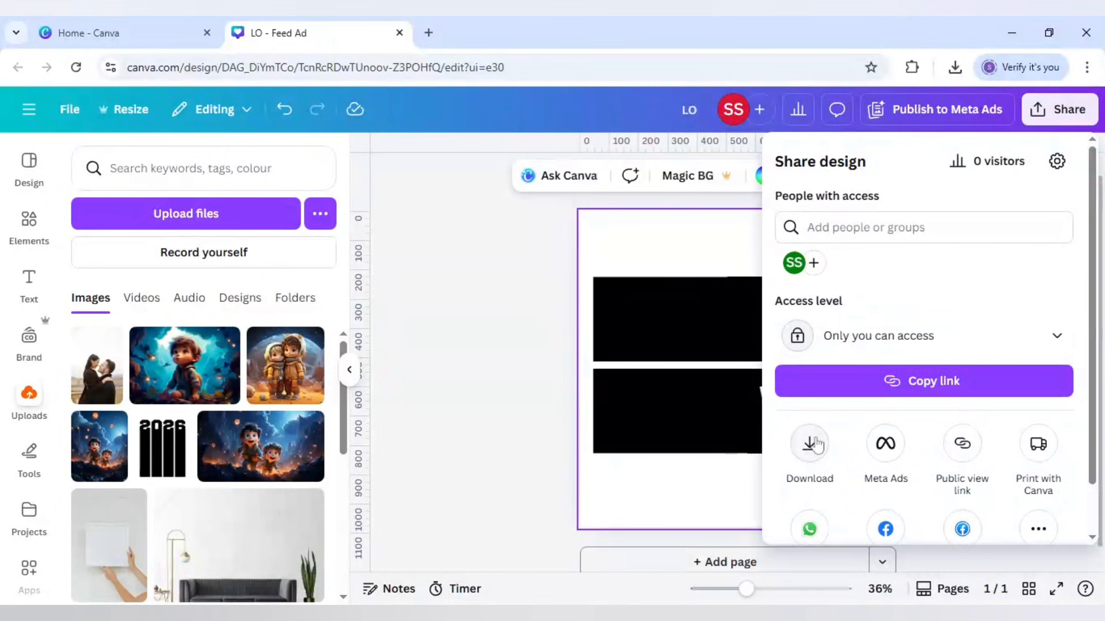
{"action": "left_click", "coordinate": [811, 444]}
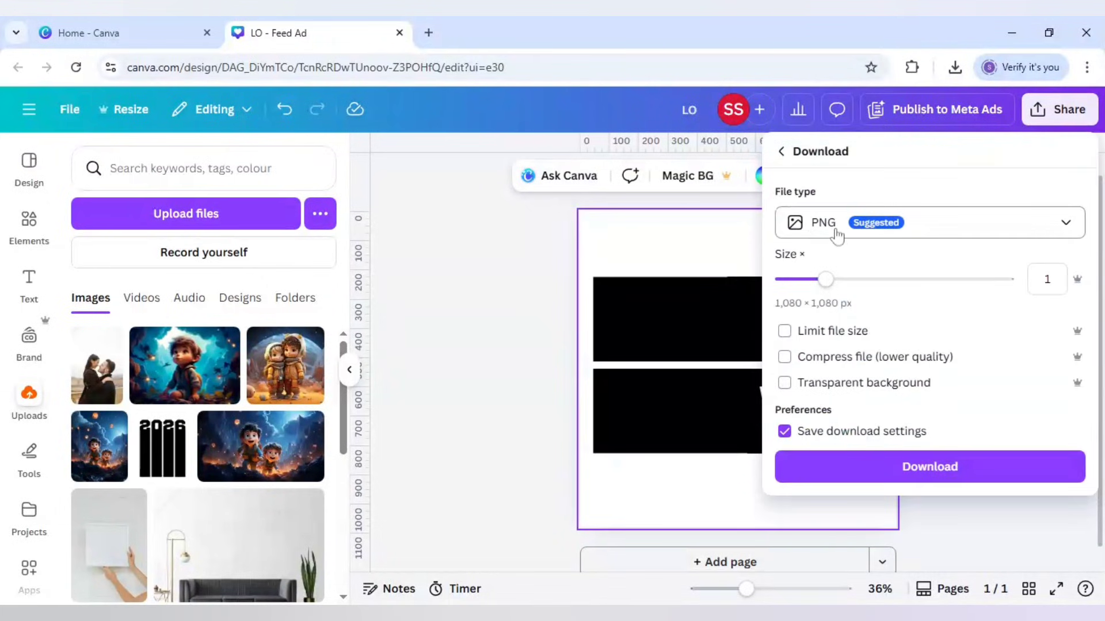
{"action": "left_click", "coordinate": [933, 473]}
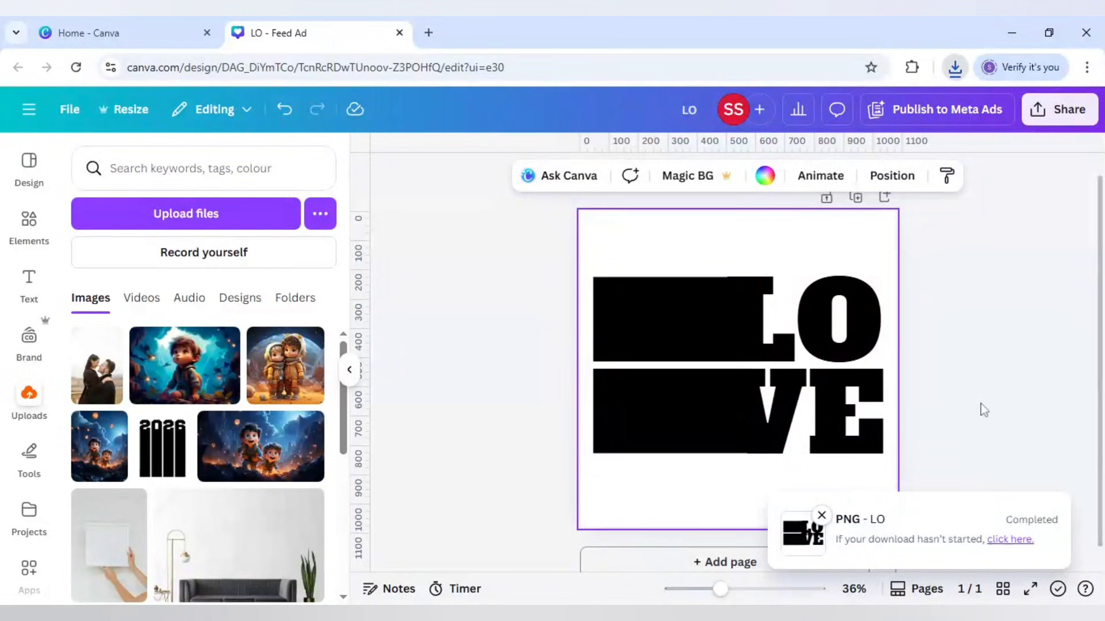
- Add a second blank page and place the downloaded LOVE PNG on it
{"action": "scroll", "coordinate": [779, 476], "scroll_direction": "down", "scroll_amount": 2}
{"action": "left_click", "coordinate": [779, 472]}
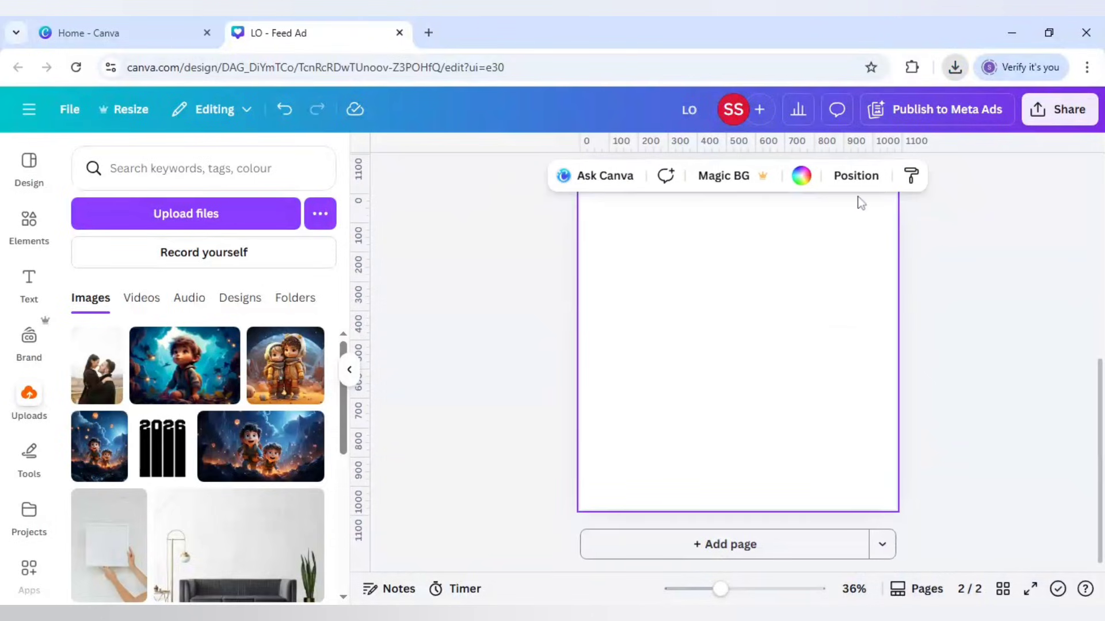
{"action": "left_click_drag", "start_coordinate": [861, 202], "coordinate": [464, 298]}
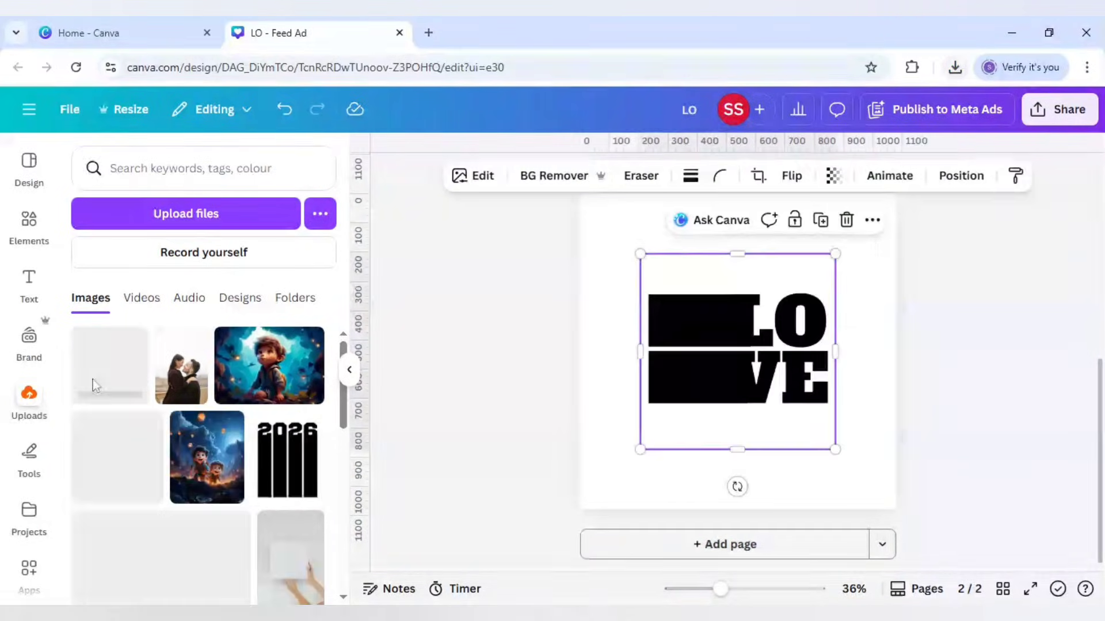
- Add the recently used "Neon background" picture to page 2 and place it in the lower part of the page
{"action": "left_click", "coordinate": [34, 233]}
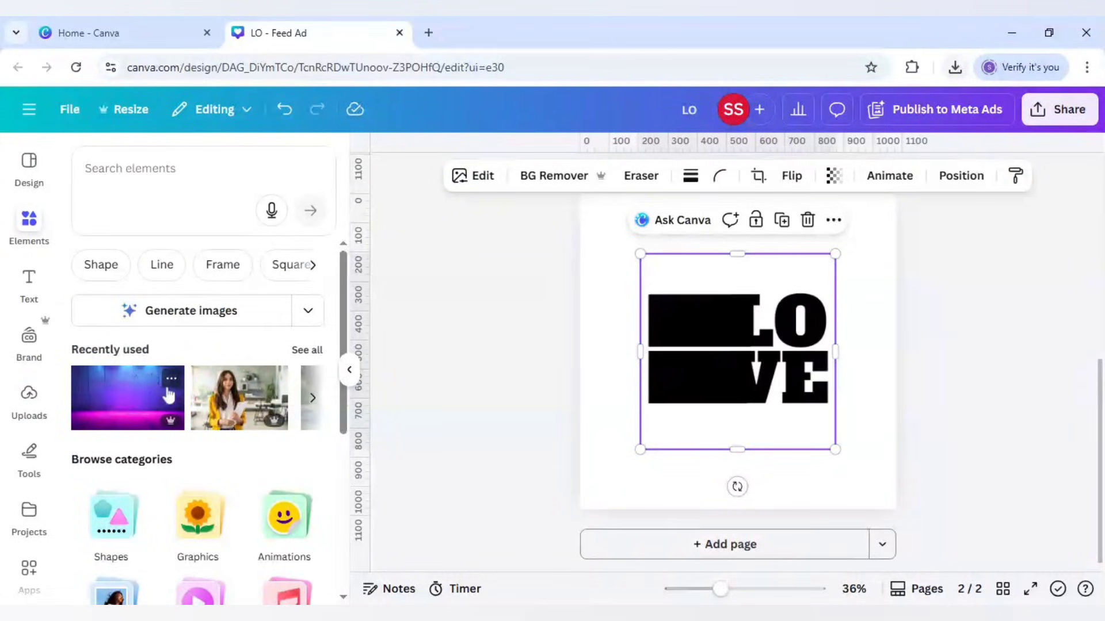
{"action": "left_click", "coordinate": [172, 380]}
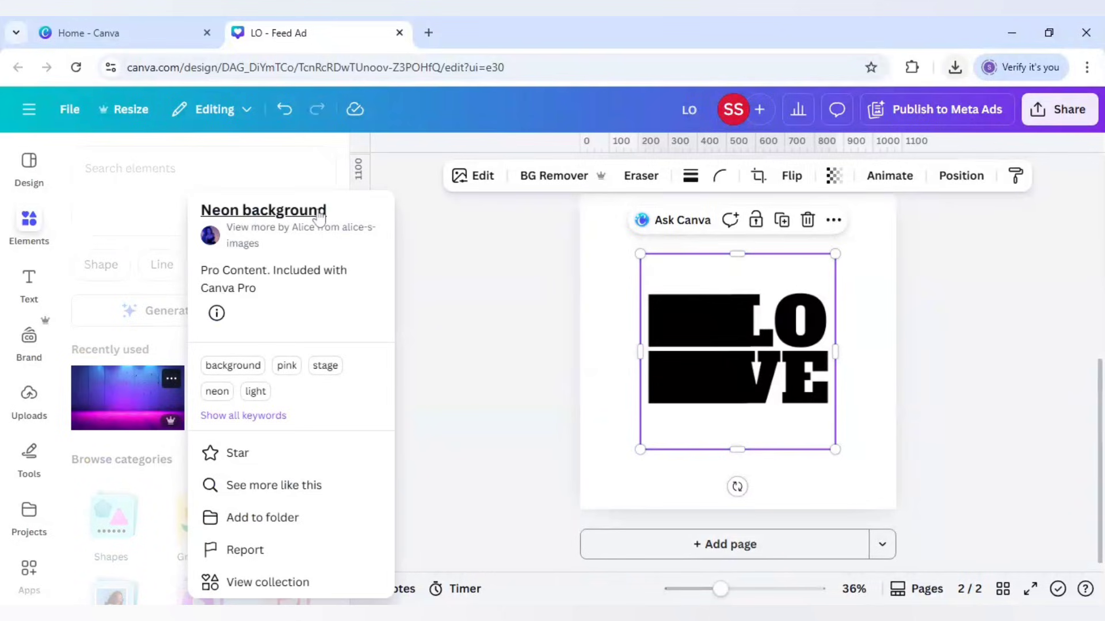
{"action": "left_click", "coordinate": [117, 405]}
{"action": "left_click", "coordinate": [116, 405]}
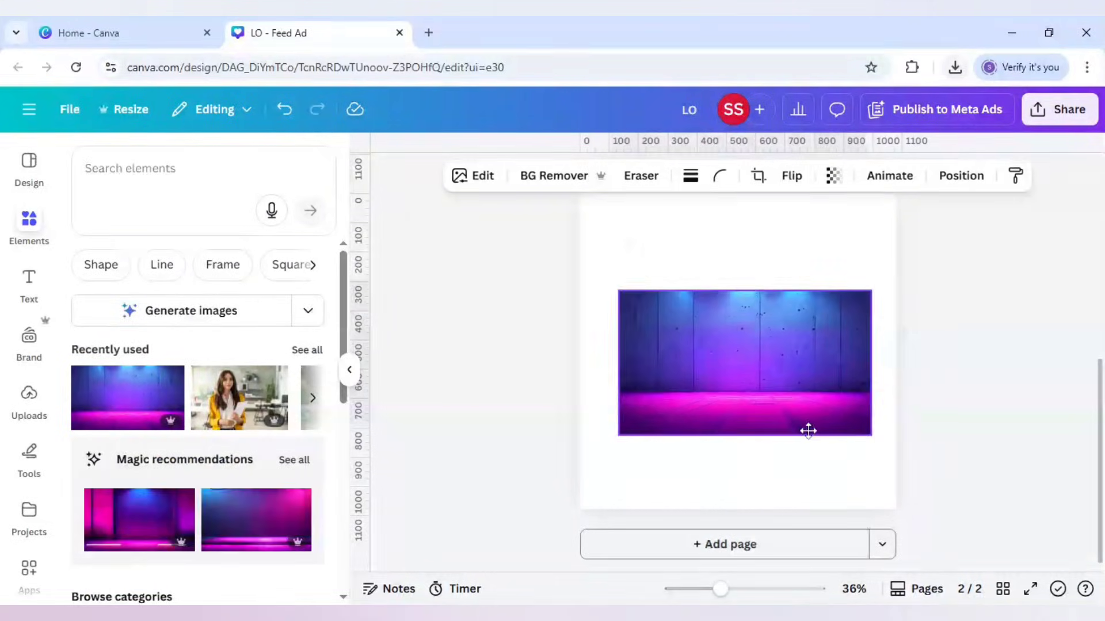
{"action": "left_click_drag", "start_coordinate": [809, 431], "coordinate": [829, 491]}
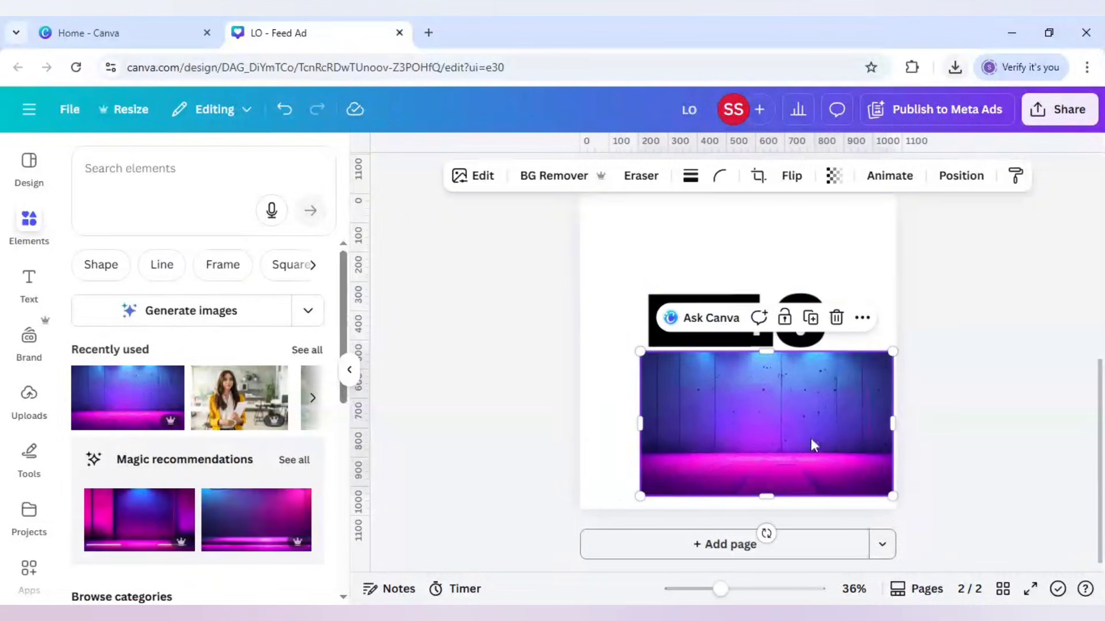
- Move the LOVE image up on page 2 so its lettering sits above the neon picture
{"action": "left_click", "coordinate": [724, 311]}
{"action": "left_click_drag", "start_coordinate": [722, 296], "coordinate": [732, 216]}
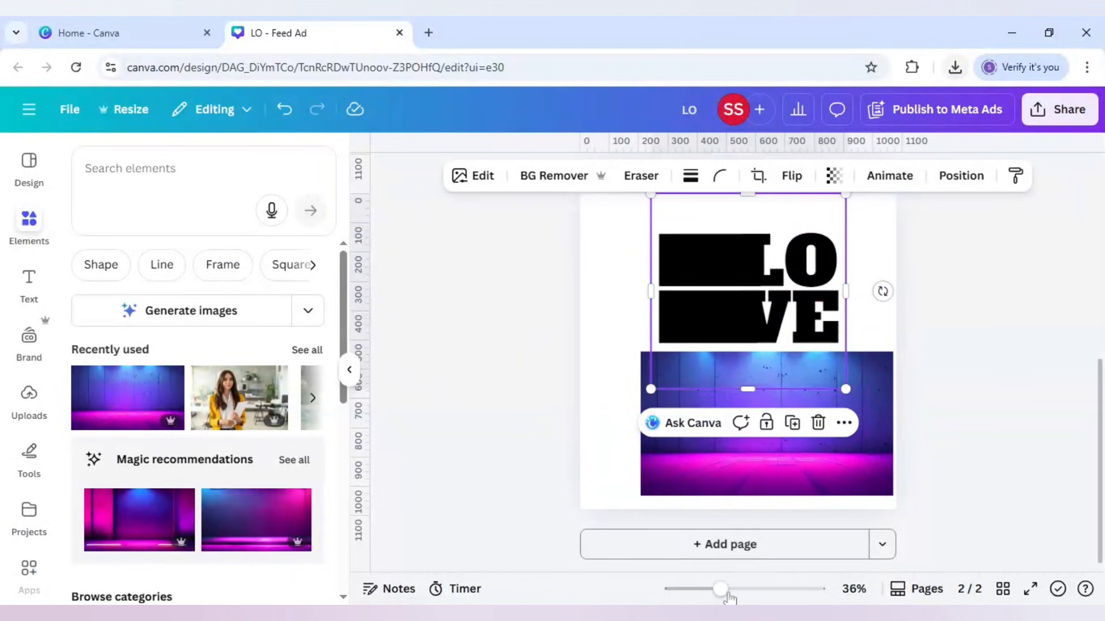
{"action": "mouse_move", "coordinate": [735, 597]}
{"action": "left_mouse_down"}
{"action": "mouse_move", "coordinate": [754, 596]}
{"action": "mouse_move", "coordinate": [729, 596]}
{"action": "left_mouse_up"}
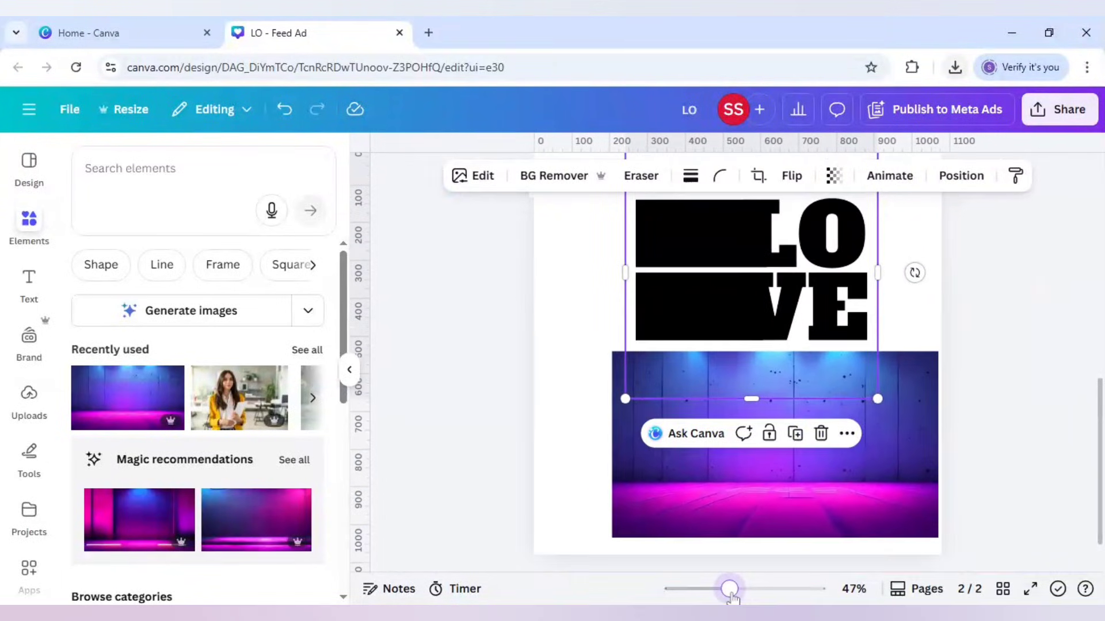
{"action": "left_click", "coordinate": [511, 327]}
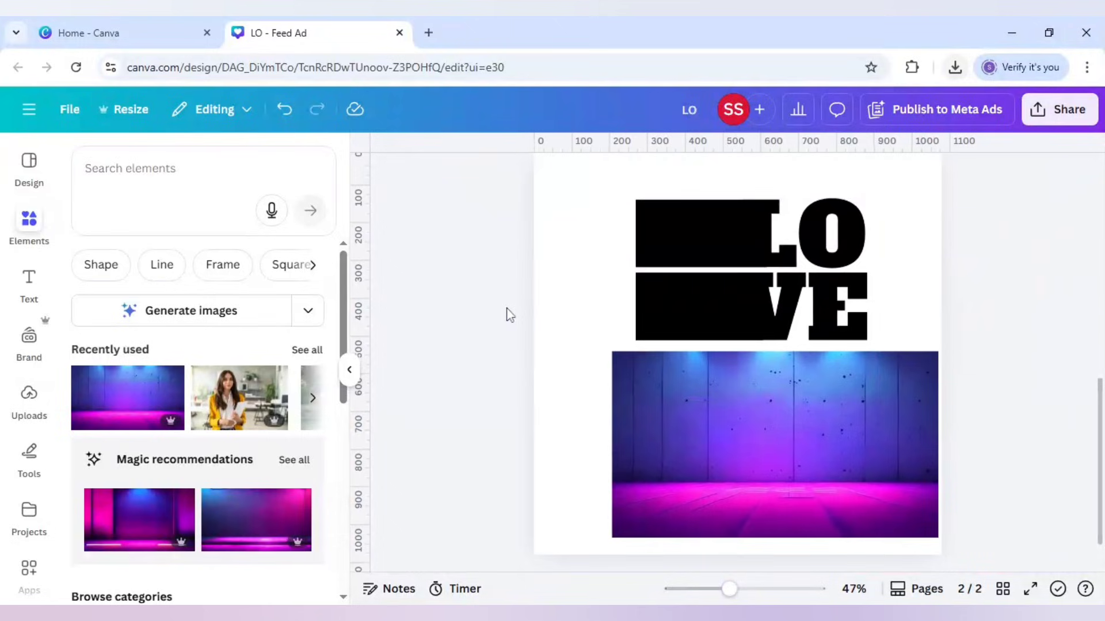
- Search the Canva apps for "blend" and open the Blend Image app
{"action": "left_click", "coordinate": [28, 570]}
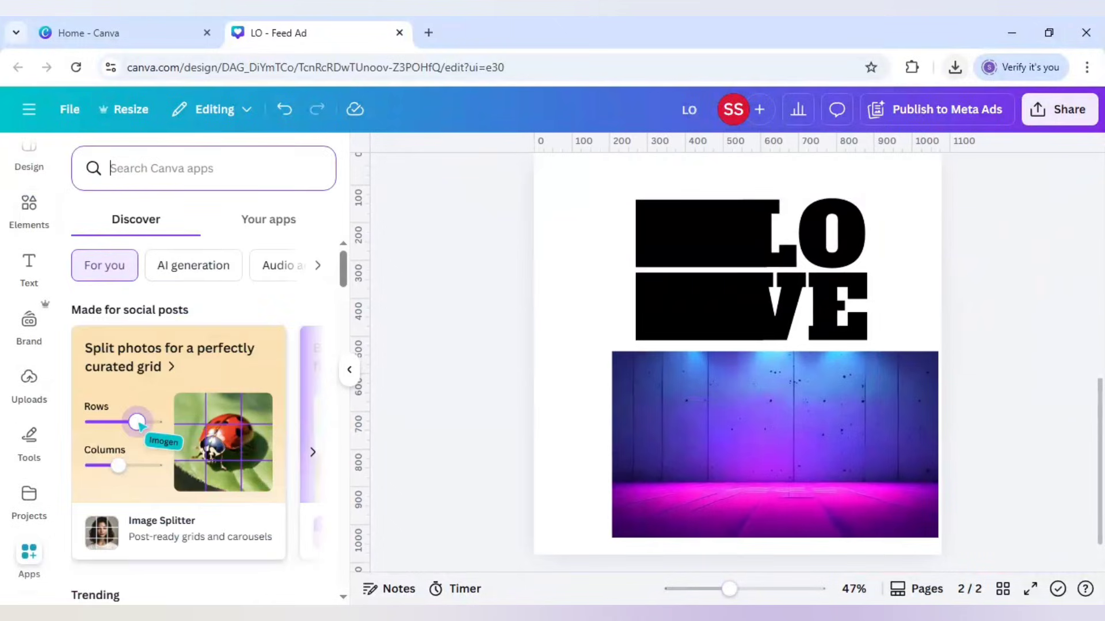
{"action": "type", "text": "blend"}
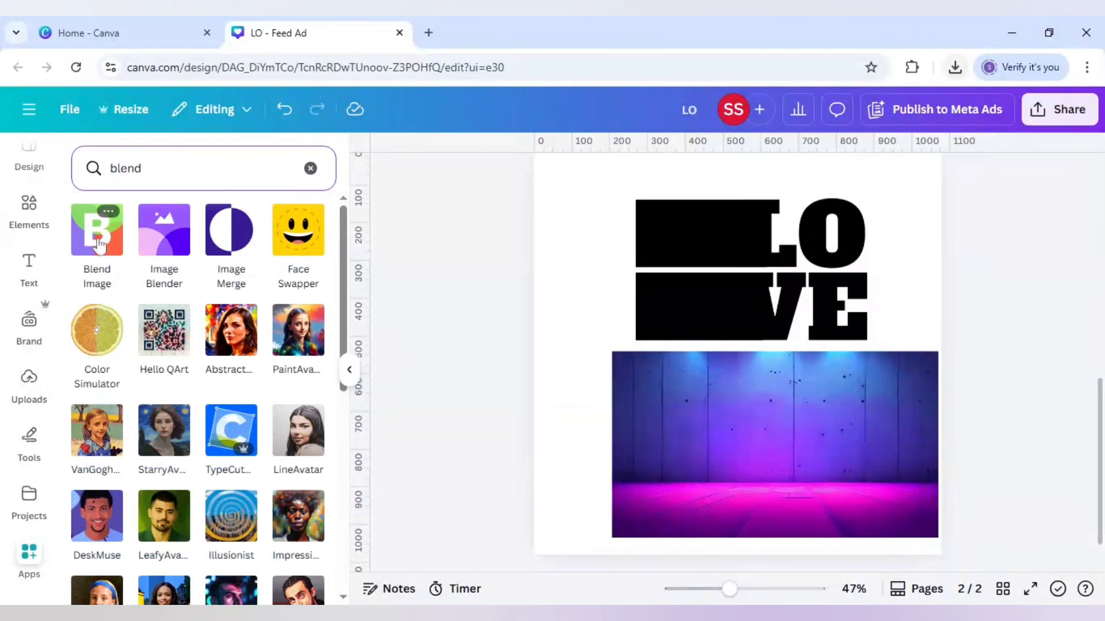
{"action": "left_click", "coordinate": [97, 242]}
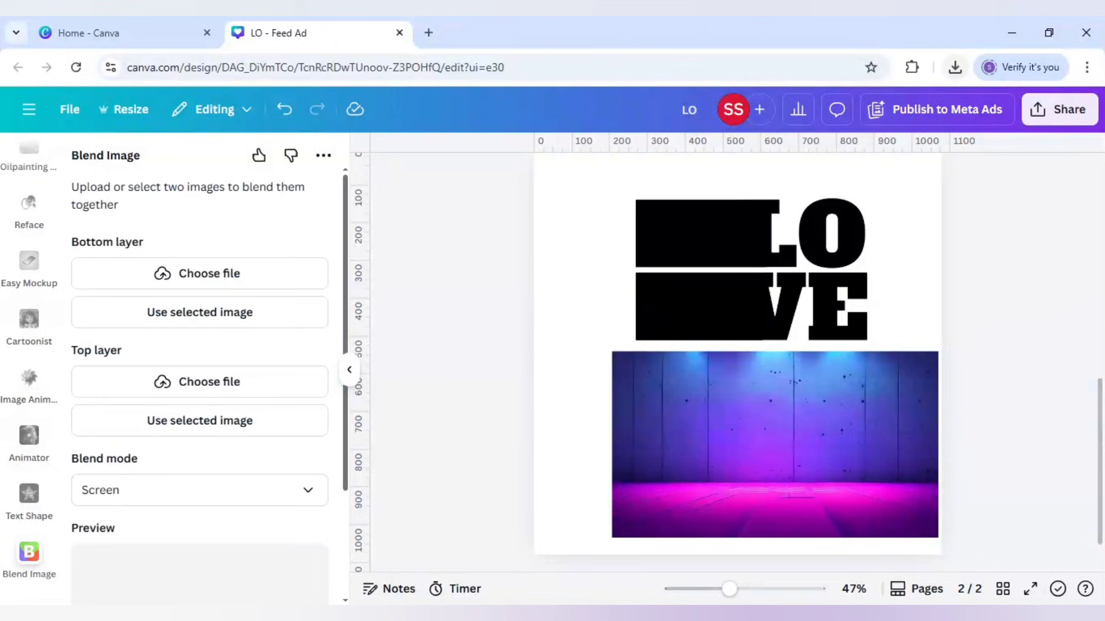
- Use the LOVE image as the blend's bottom layer and the neon picture as its top layer
{"action": "scroll", "coordinate": [407, 357], "scroll_direction": "up", "scroll_amount": 2}
{"action": "left_click", "coordinate": [744, 337]}
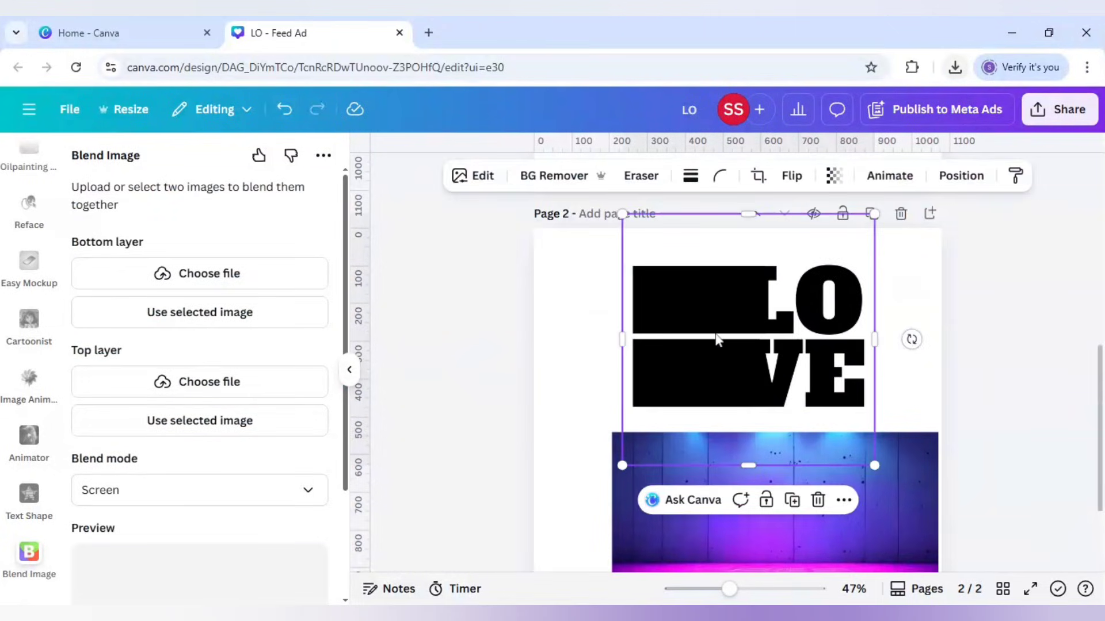
{"action": "left_click", "coordinate": [207, 318]}
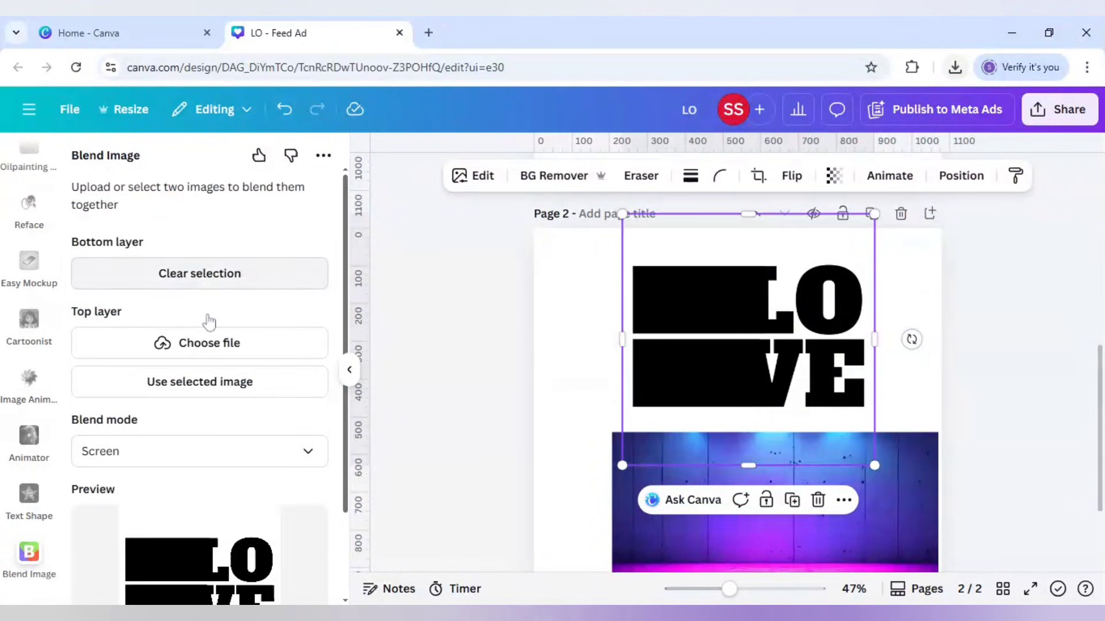
{"action": "left_click", "coordinate": [893, 526]}
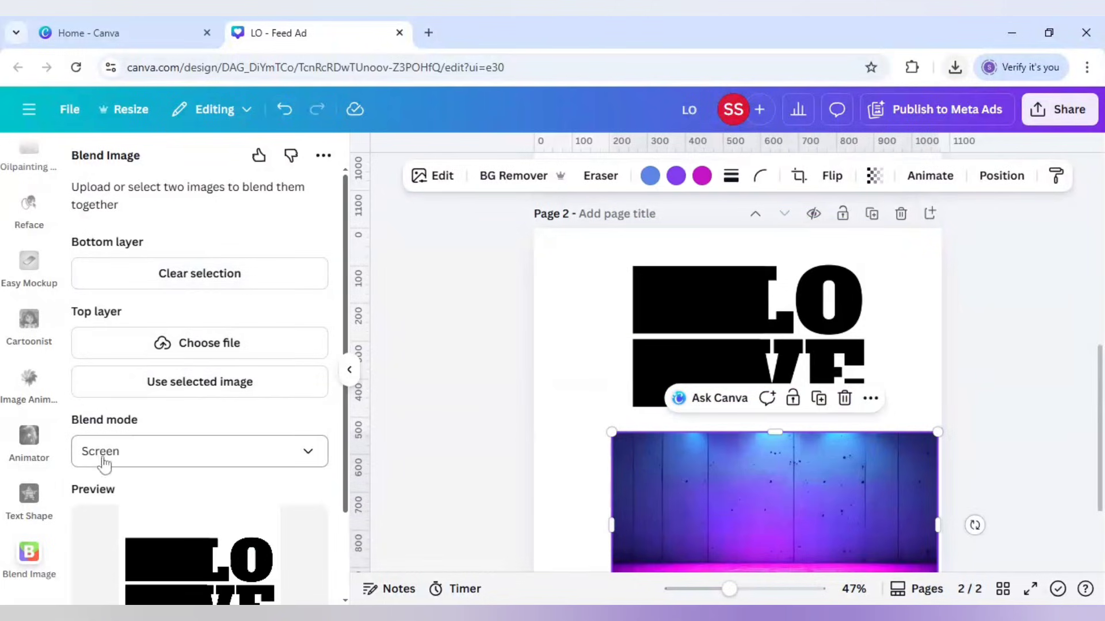
{"action": "left_click", "coordinate": [222, 384]}
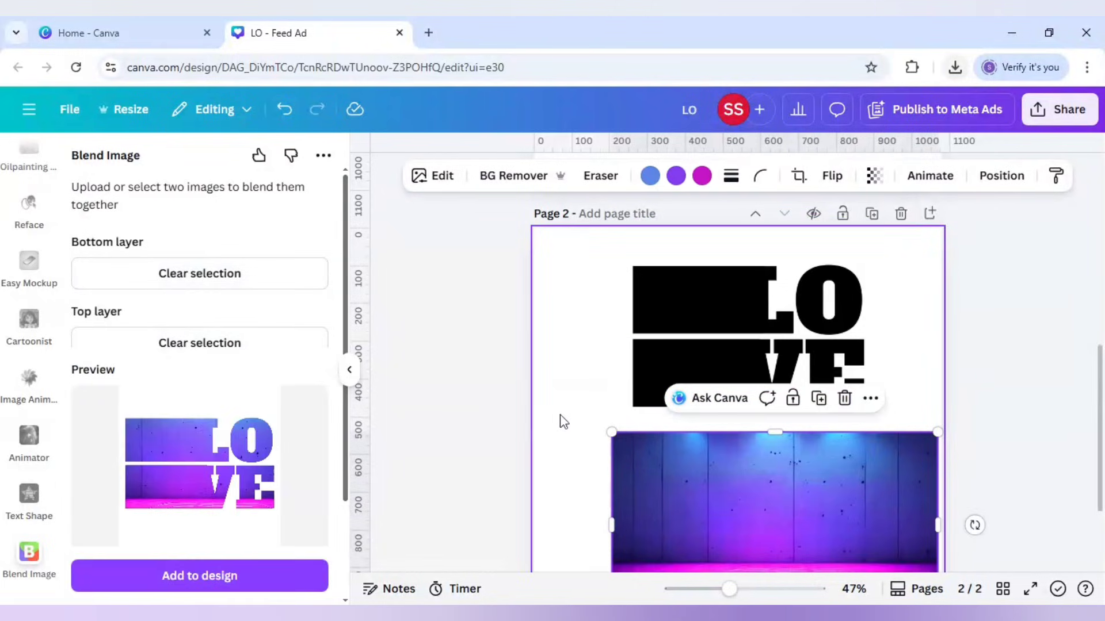
- Add a third page, insert the blended LOVE image, and enlarge it from the top-left corner to fill the page
{"action": "left_click", "coordinate": [502, 364]}
{"action": "scroll", "coordinate": [501, 365], "scroll_direction": "down", "scroll_amount": 3}
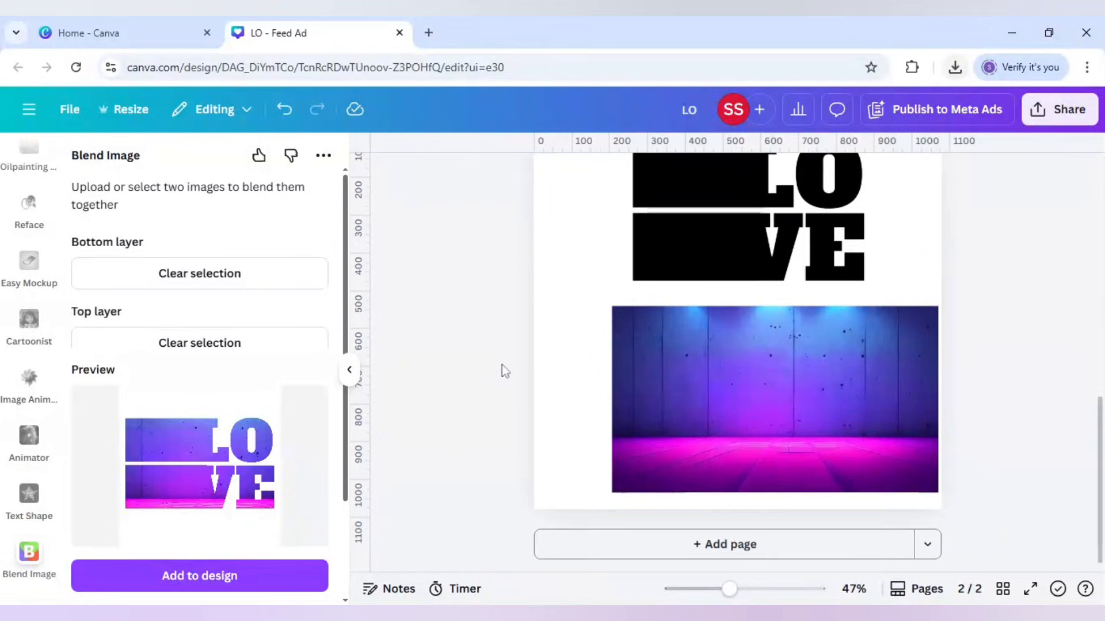
{"action": "left_click", "coordinate": [831, 550]}
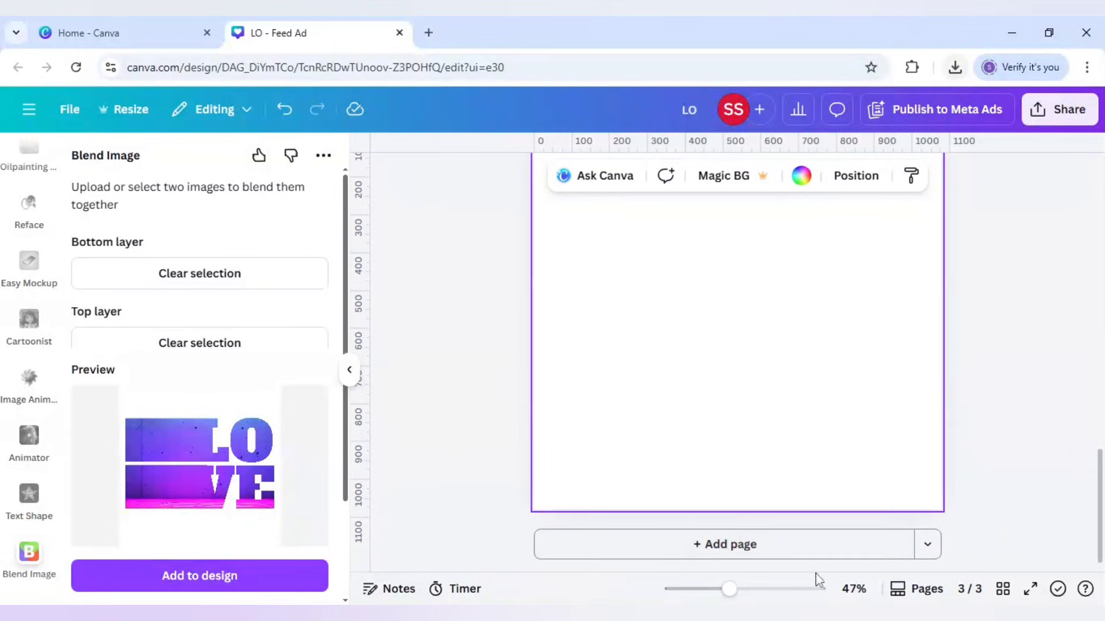
{"action": "left_click_drag", "start_coordinate": [730, 593], "coordinate": [714, 594]}
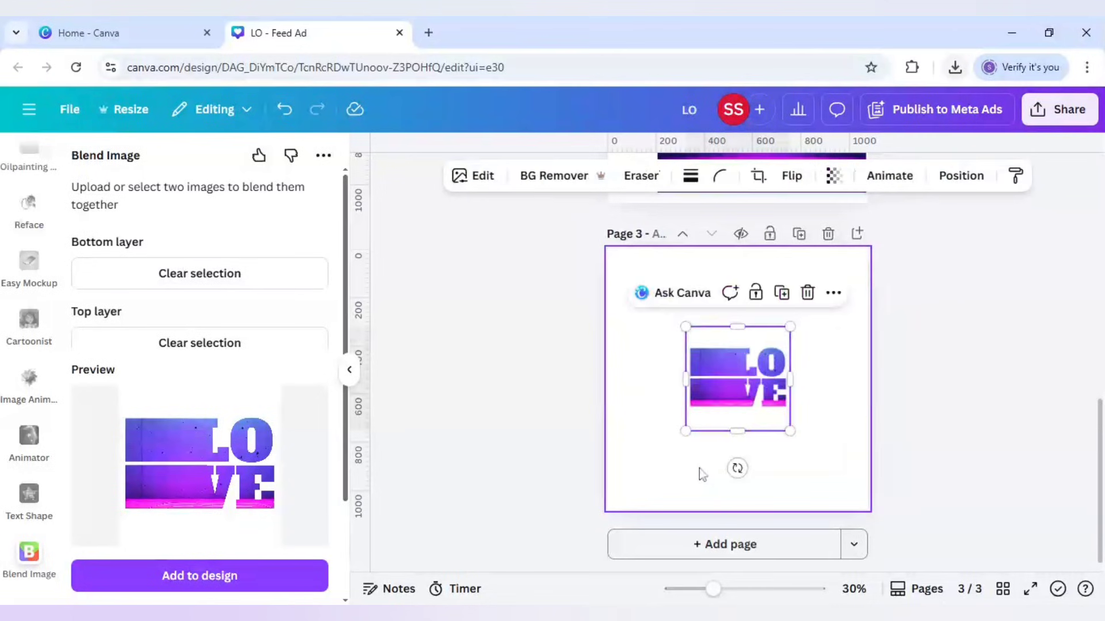
{"action": "left_click_drag", "start_coordinate": [748, 400], "coordinate": [668, 320]}
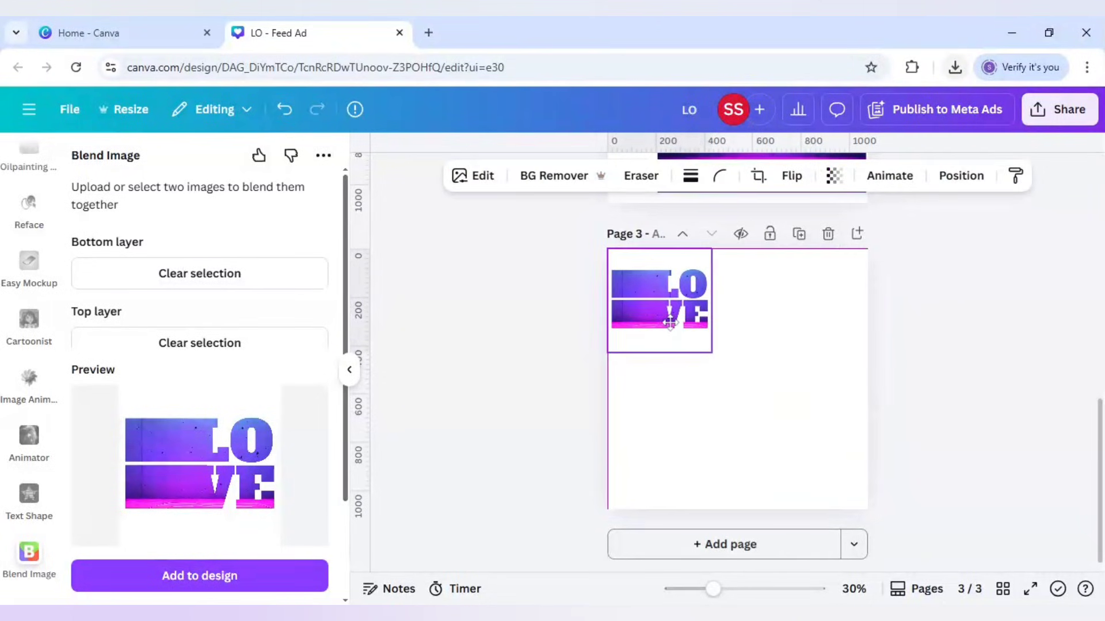
{"action": "left_click_drag", "start_coordinate": [711, 353], "coordinate": [867, 509]}
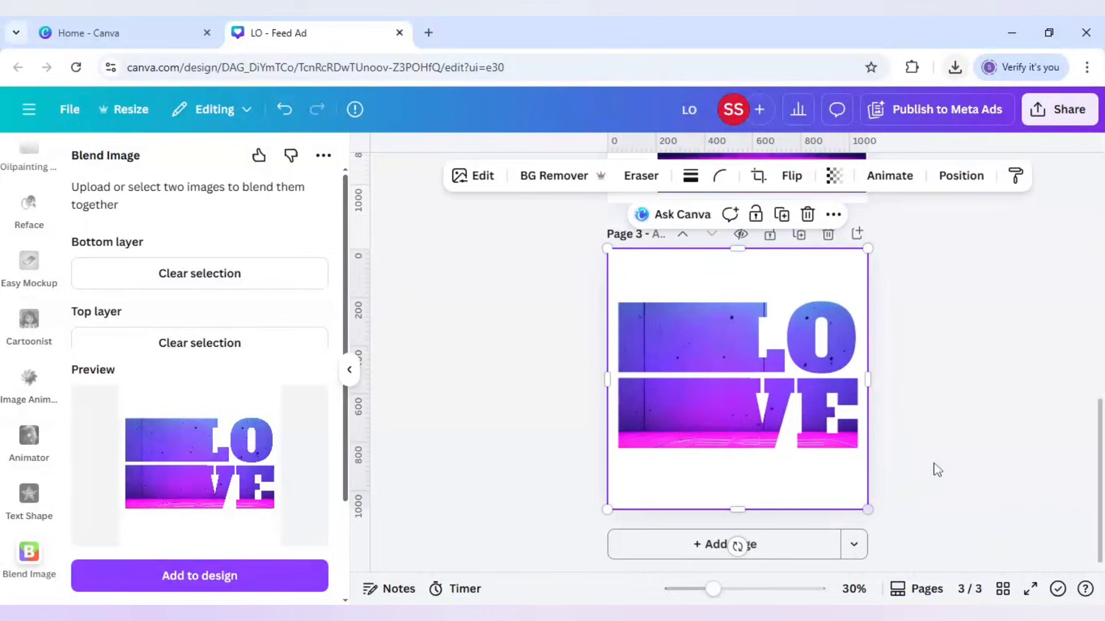
- Remove the blended LOVE image's background and apply a Drop shadow effect to it
{"action": "left_click", "coordinate": [527, 178]}
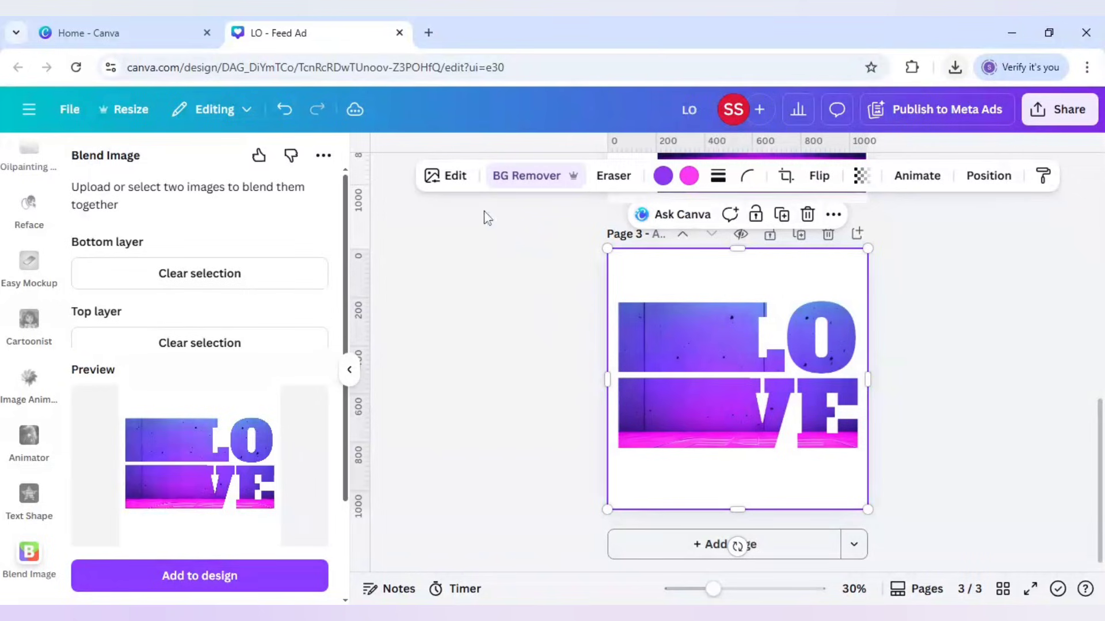
{"action": "left_click", "coordinate": [455, 178]}
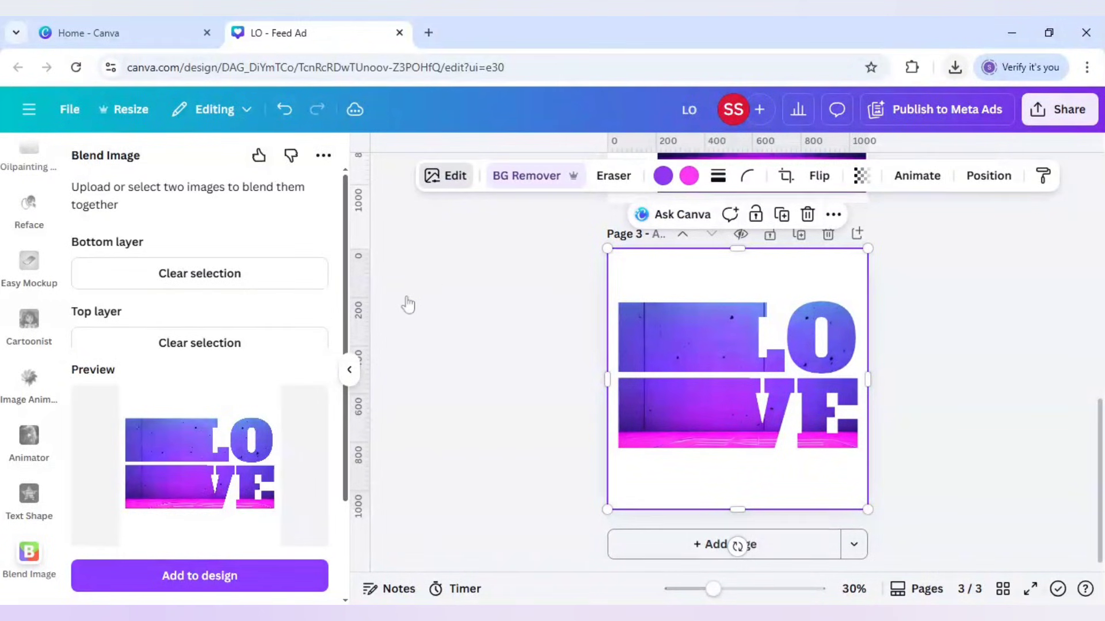
{"action": "scroll", "coordinate": [211, 496], "scroll_direction": "down", "scroll_amount": 3}
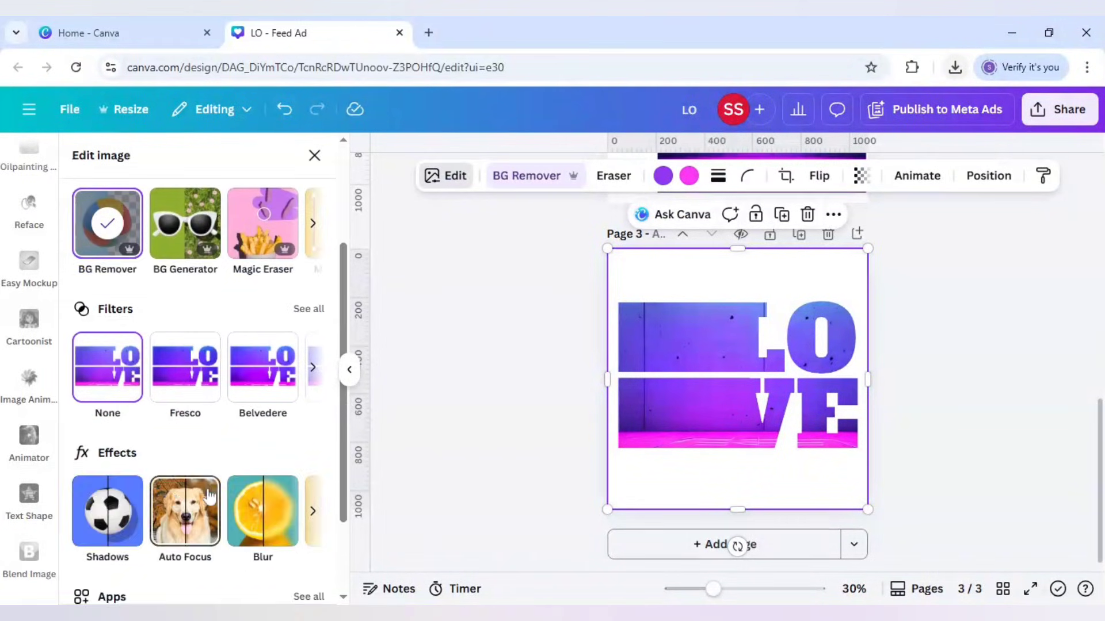
{"action": "left_click", "coordinate": [132, 511]}
{"action": "left_click", "coordinate": [210, 351]}
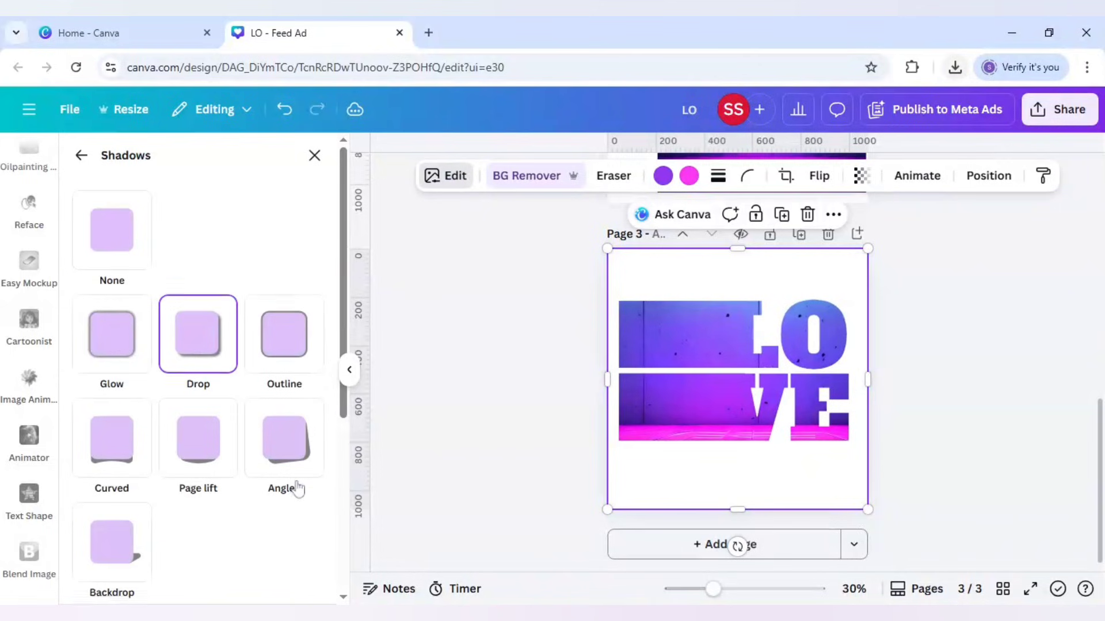
- Set the drop shadow's blur amount to 25
{"action": "scroll", "coordinate": [297, 488], "scroll_direction": "down", "scroll_amount": 5}
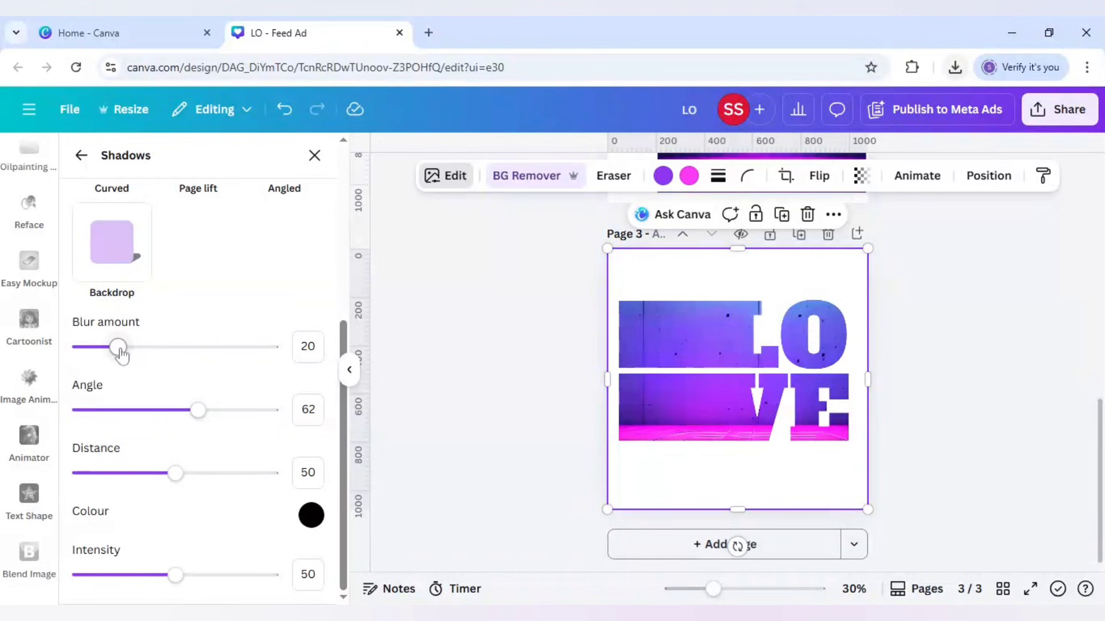
{"action": "left_click_drag", "start_coordinate": [120, 352], "coordinate": [130, 353]}
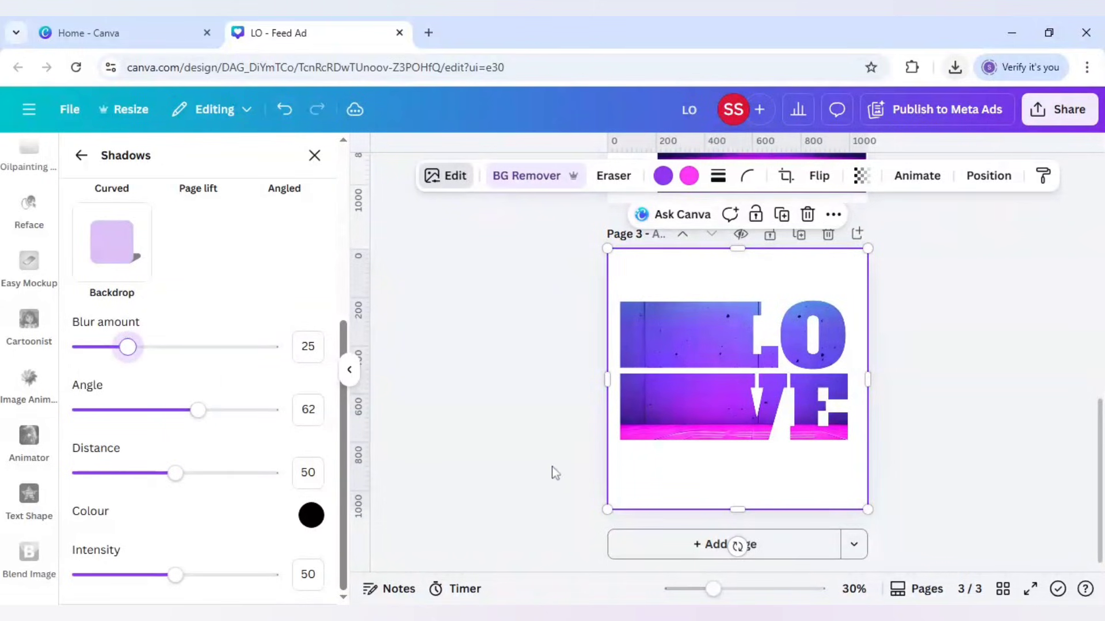
{"action": "left_click", "coordinate": [537, 428]}
{"action": "left_click", "coordinate": [523, 404]}
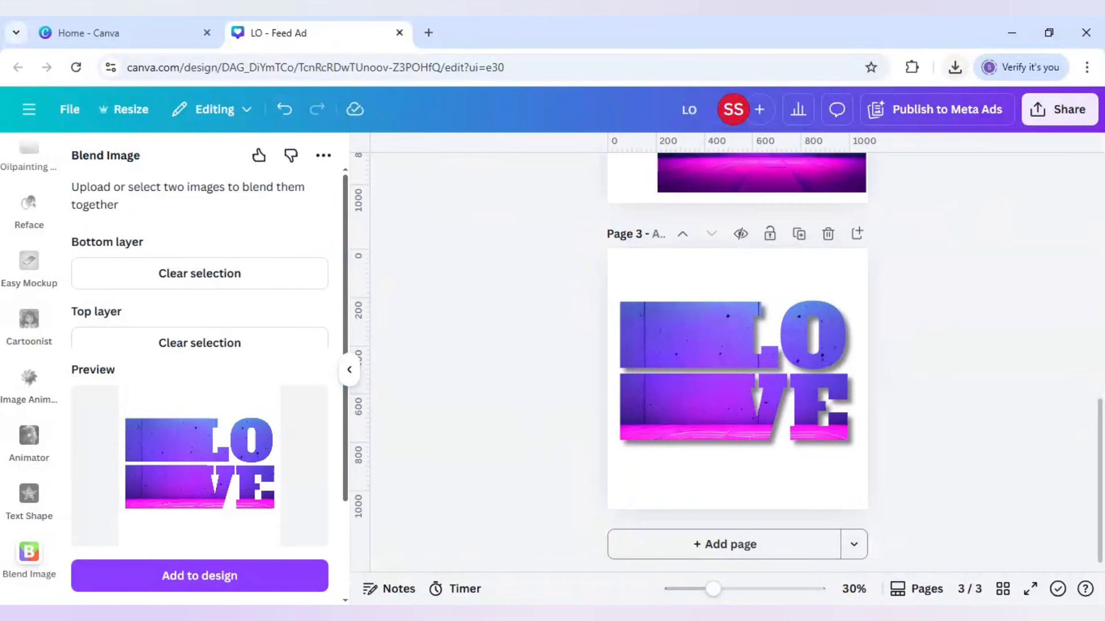
- Enlarge the LOVE image slightly so its frame extends just past the page's bottom-right corner
{"action": "left_click", "coordinate": [865, 499]}
{"action": "left_click_drag", "start_coordinate": [876, 516], "coordinate": [874, 502]}
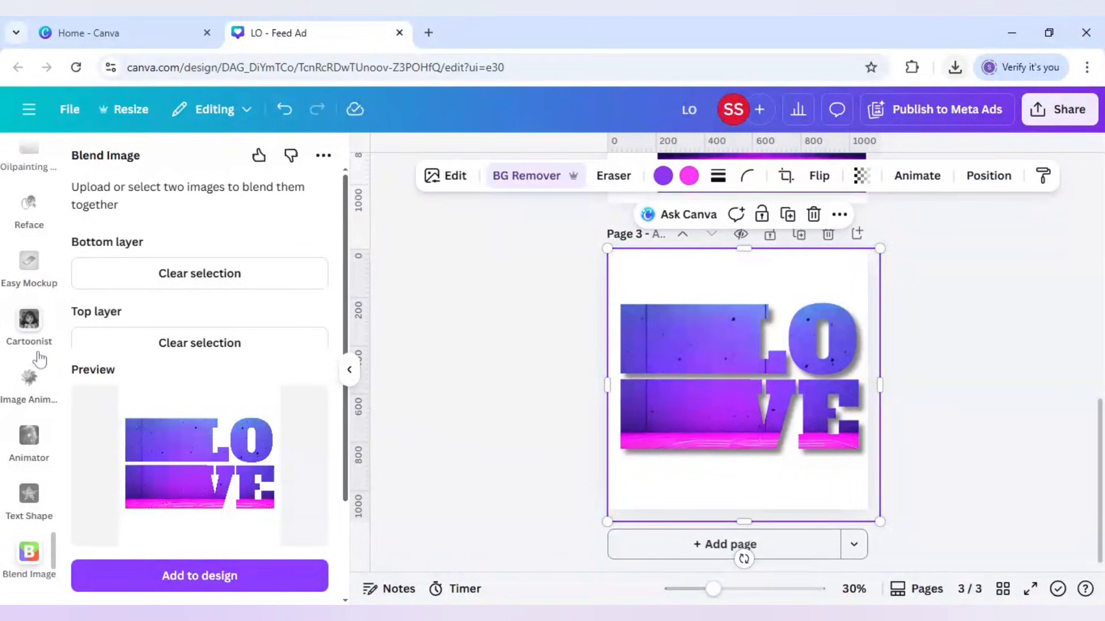
- Insert the uploaded photo of the embracing couple over the LOVE blocks on page 3 and enlarge it past the page's top-left corner
{"action": "scroll", "coordinate": [37, 360], "scroll_direction": "down", "scroll_amount": 10}
{"action": "scroll", "coordinate": [40, 359], "scroll_direction": "down", "scroll_amount": 15}
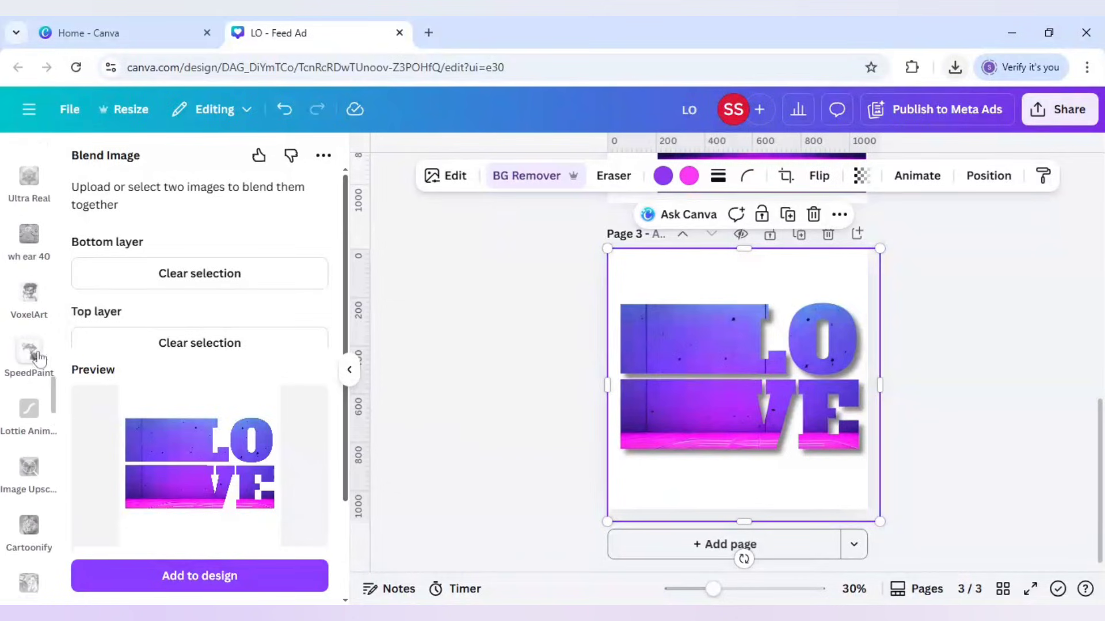
{"action": "scroll", "coordinate": [39, 360], "scroll_direction": "up", "scroll_amount": 15}
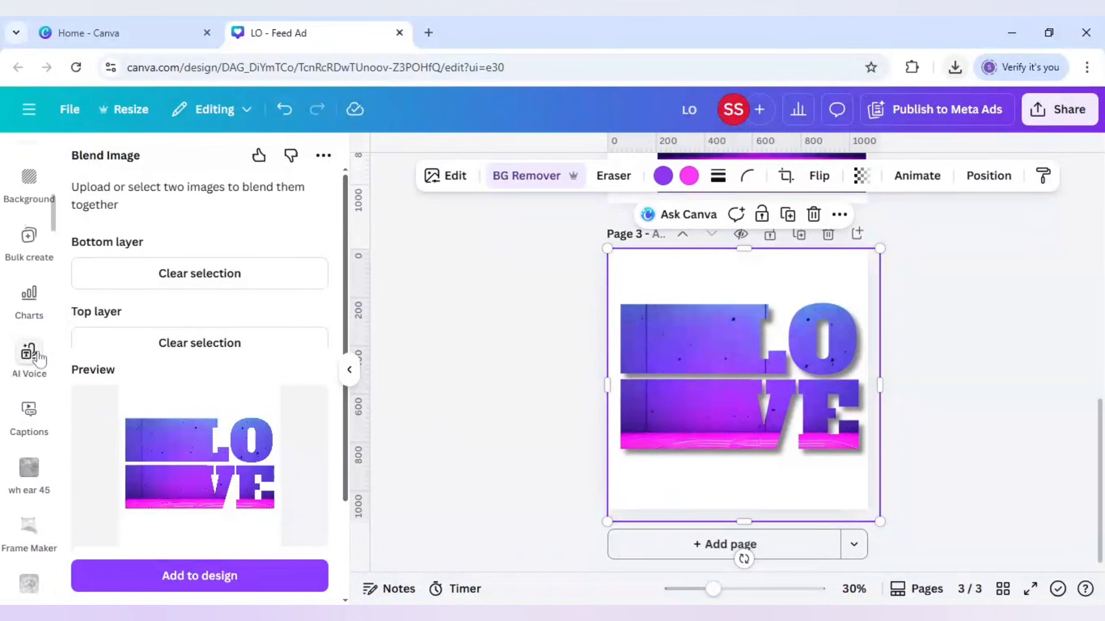
{"action": "scroll", "coordinate": [39, 360], "scroll_direction": "up", "scroll_amount": 3}
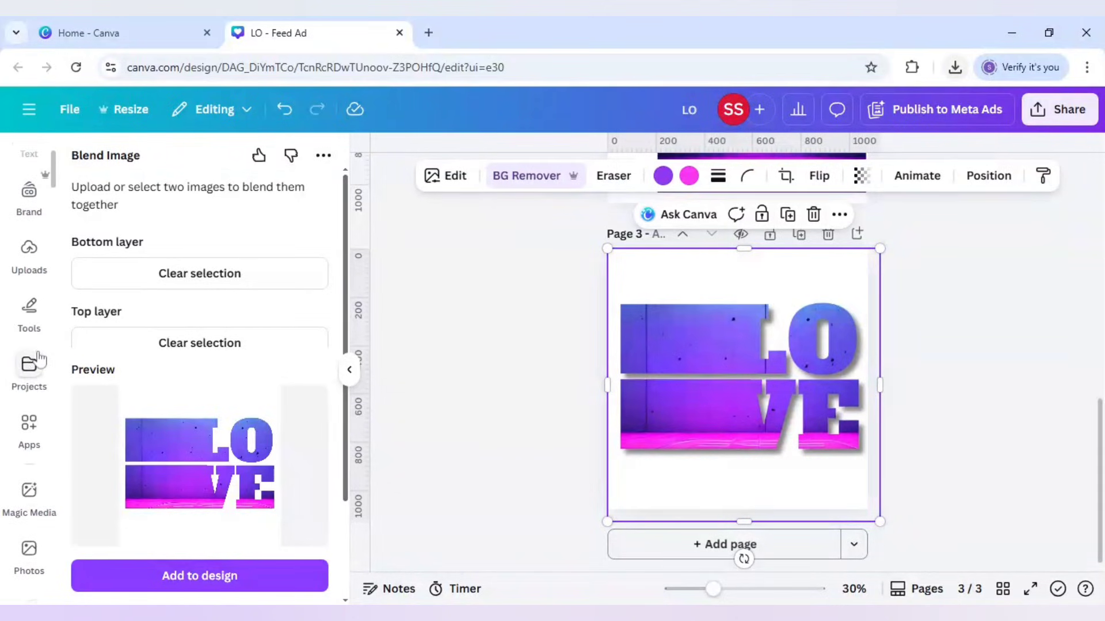
{"action": "left_click", "coordinate": [39, 266]}
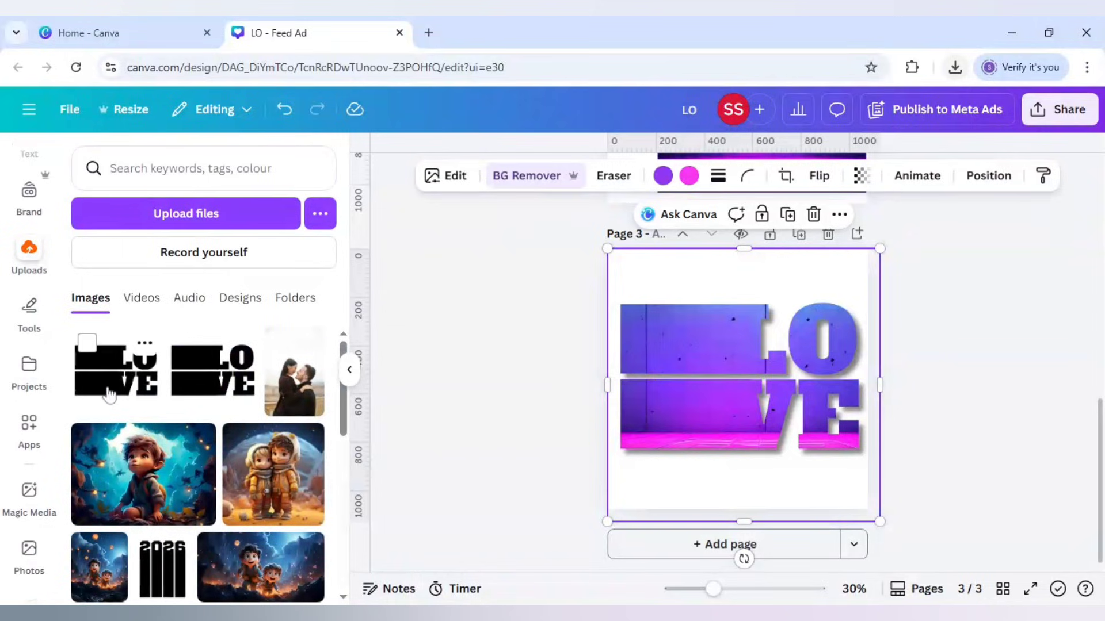
{"action": "left_click_drag", "start_coordinate": [294, 374], "coordinate": [663, 382]}
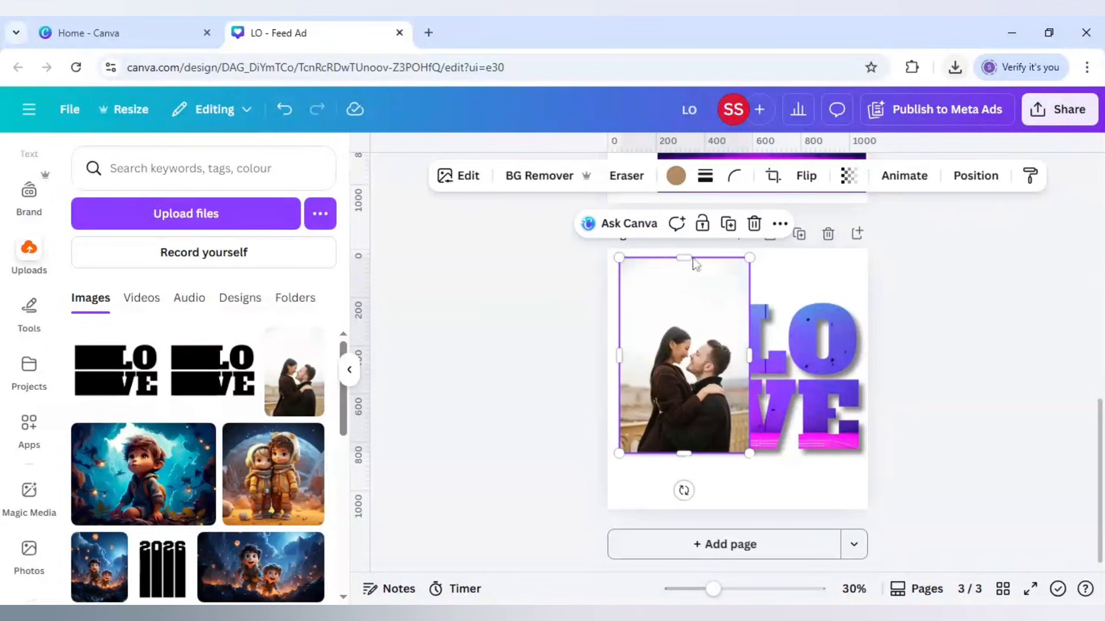
{"action": "left_click_drag", "start_coordinate": [606, 248], "coordinate": [546, 217]}
- Set the couple photo's transparency to 61, enlarge it further, and shift it right so the couple sits over the extended blocks
{"action": "left_click", "coordinate": [848, 175]}
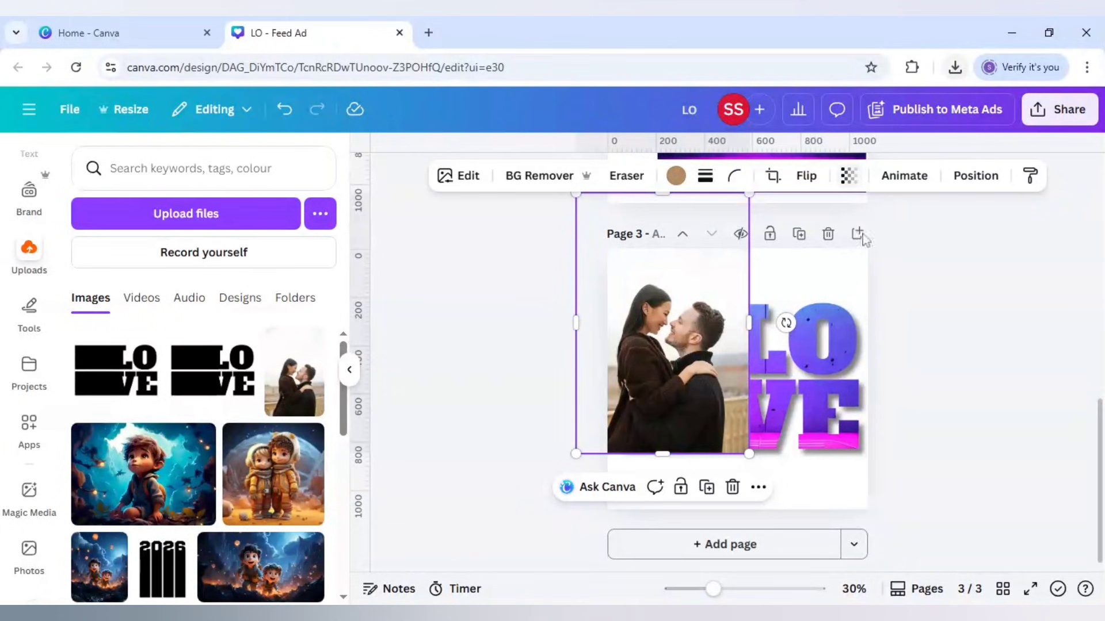
{"action": "left_click_drag", "start_coordinate": [889, 246], "coordinate": [841, 248]}
{"action": "scroll", "coordinate": [767, 303], "scroll_direction": "up", "scroll_amount": 2}
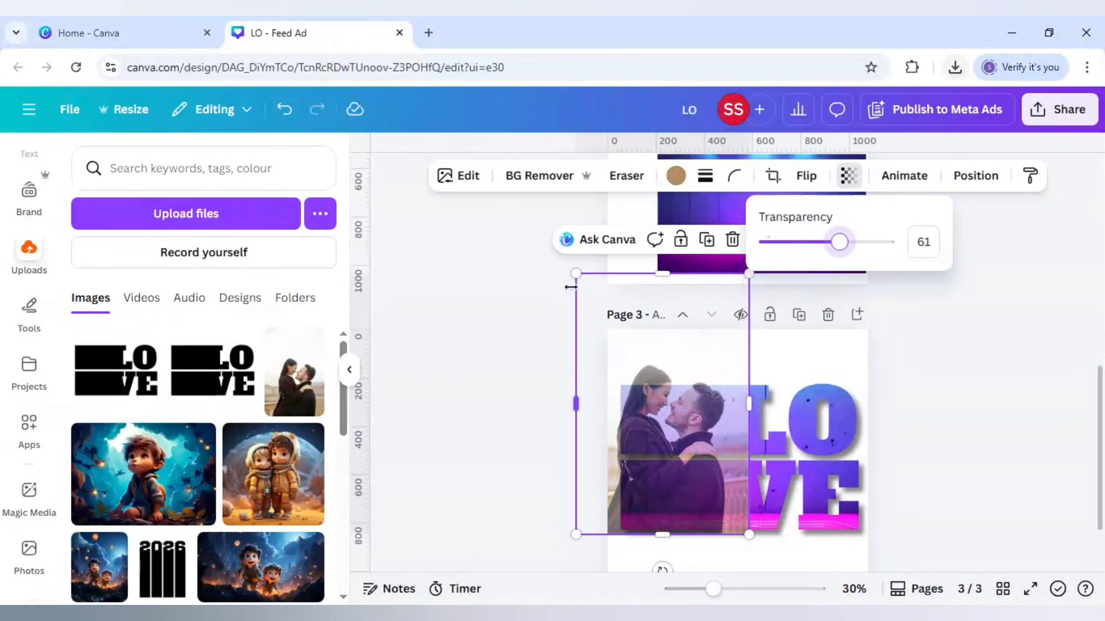
{"action": "left_click_drag", "start_coordinate": [576, 270], "coordinate": [523, 242]}
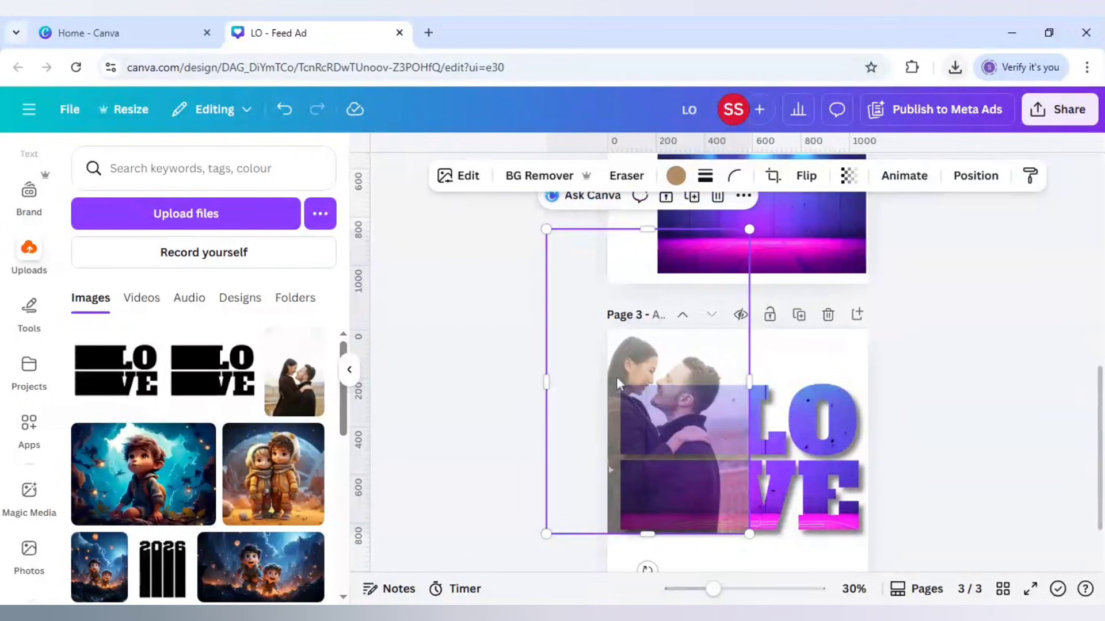
{"action": "left_click_drag", "start_coordinate": [619, 377], "coordinate": [647, 377]}
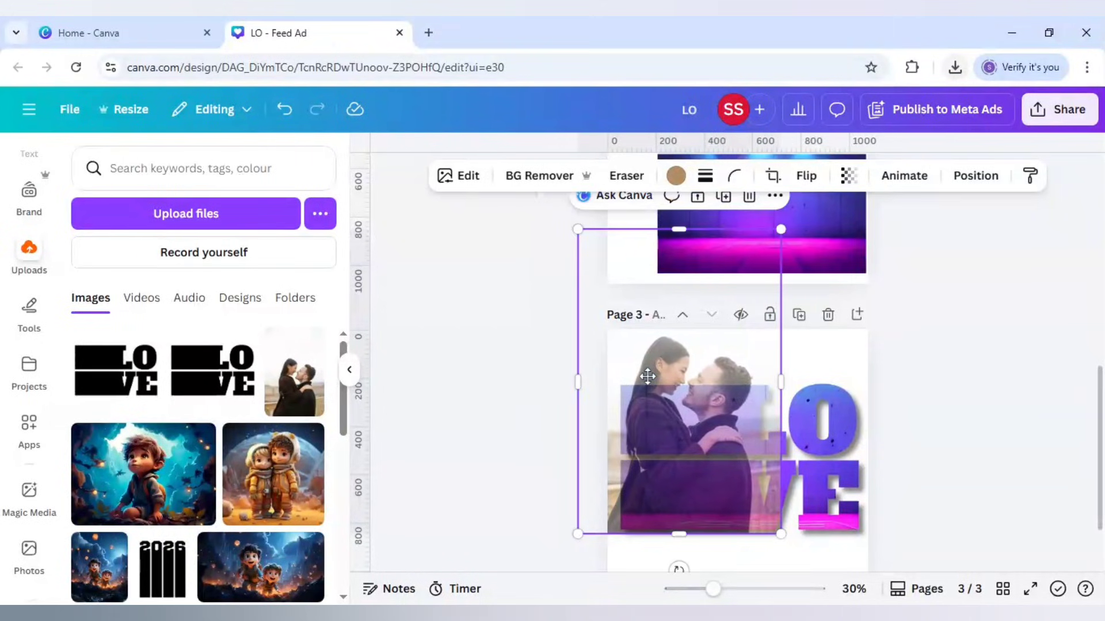
- Set the couple photo's transparency to 100 and remove its background
{"action": "left_click", "coordinate": [848, 176]}
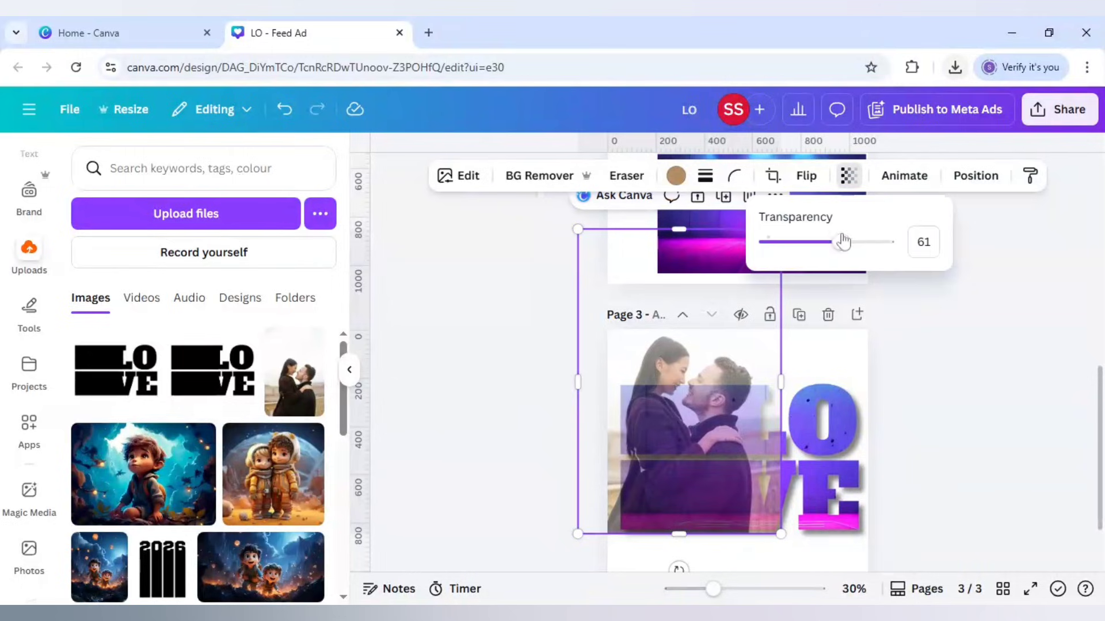
{"action": "left_click_drag", "start_coordinate": [843, 240], "coordinate": [917, 262]}
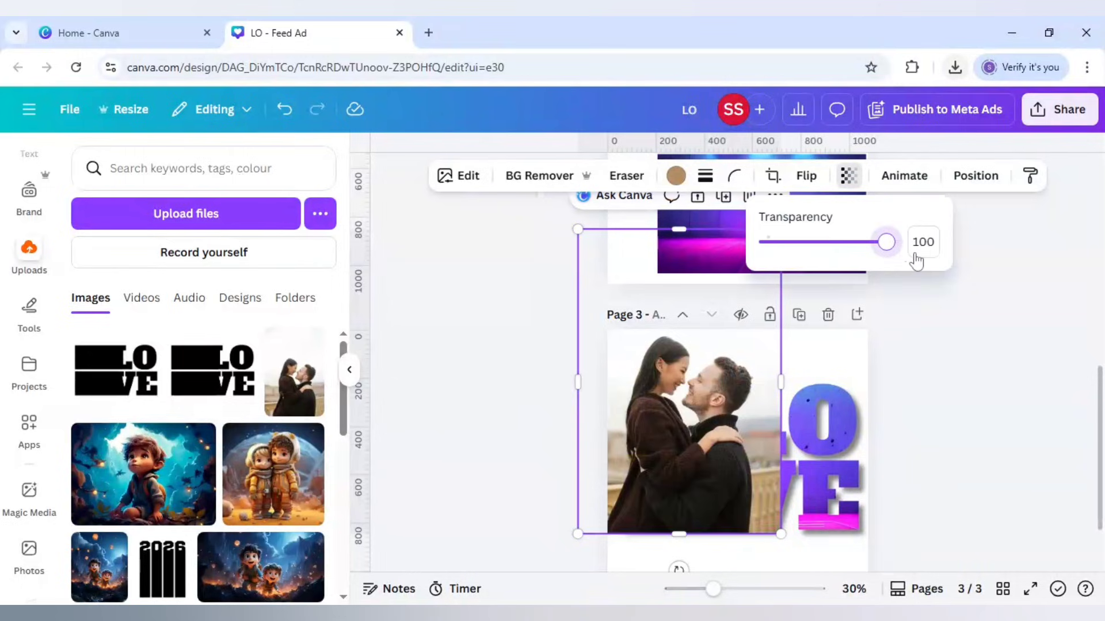
{"action": "left_click", "coordinate": [533, 176]}
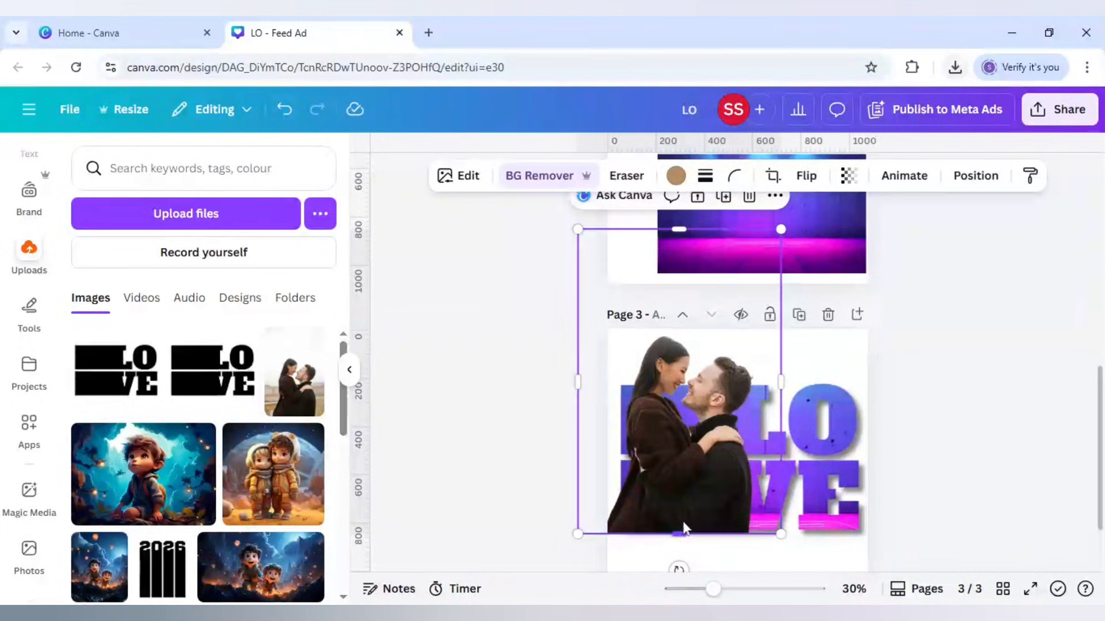
- Crop the bottom of the couple cutout up to the lower edge of the LO block
{"action": "left_click_drag", "start_coordinate": [683, 527], "coordinate": [685, 456]}
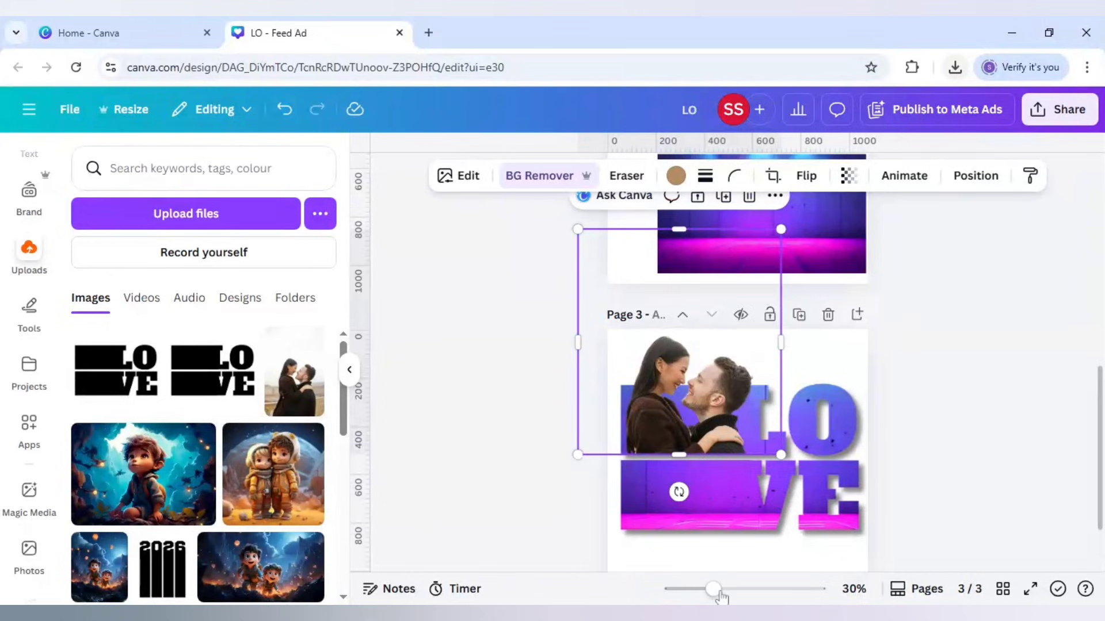
{"action": "left_click_drag", "start_coordinate": [713, 588], "coordinate": [749, 589]}
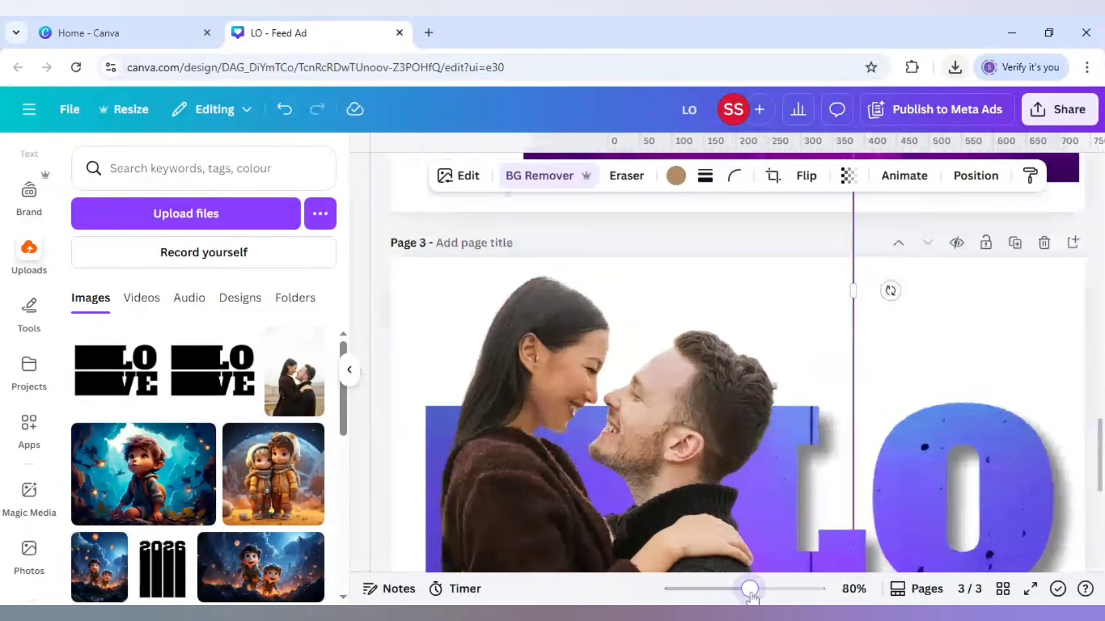
{"action": "scroll", "coordinate": [700, 474], "scroll_direction": "down", "scroll_amount": 3}
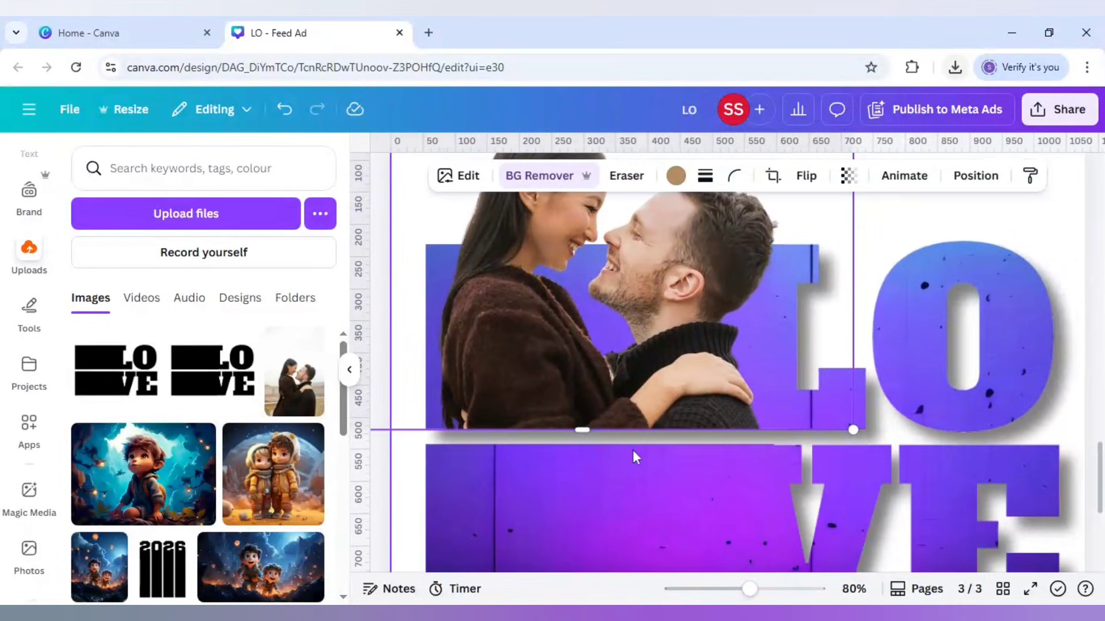
{"action": "left_click", "coordinate": [1083, 426]}
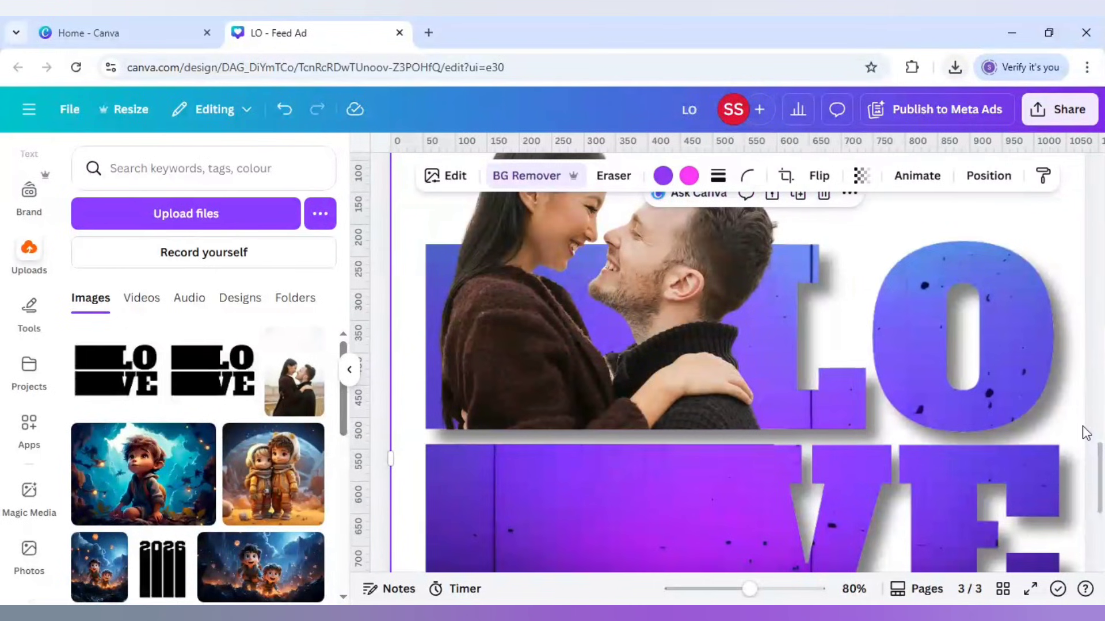
- Duplicate the cropped couple cutout, align the copy with the original, and extend its bottom to the lower edge of the VE block
{"action": "left_click", "coordinate": [685, 367]}
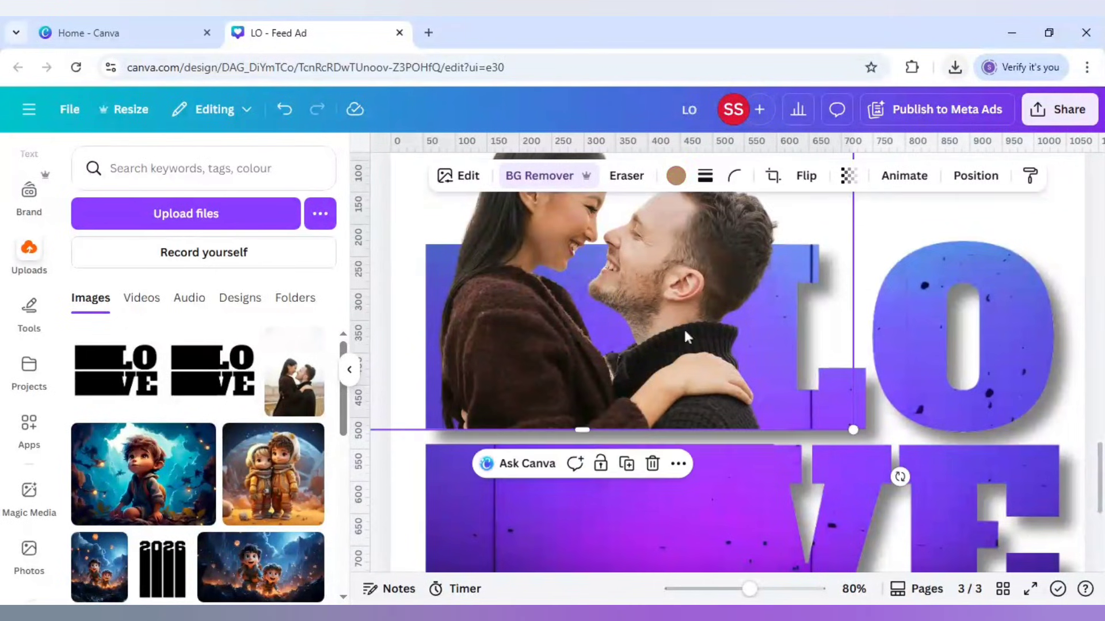
{"action": "left_click", "coordinate": [627, 464]}
{"action": "left_click_drag", "start_coordinate": [634, 383], "coordinate": [588, 552]}
{"action": "scroll", "coordinate": [623, 371], "scroll_direction": "down", "scroll_amount": 1}
- Crop the top of the duplicated couple cutout down to the upper edge of the VE block
{"action": "scroll", "coordinate": [578, 411], "scroll_direction": "up", "scroll_amount": 5}
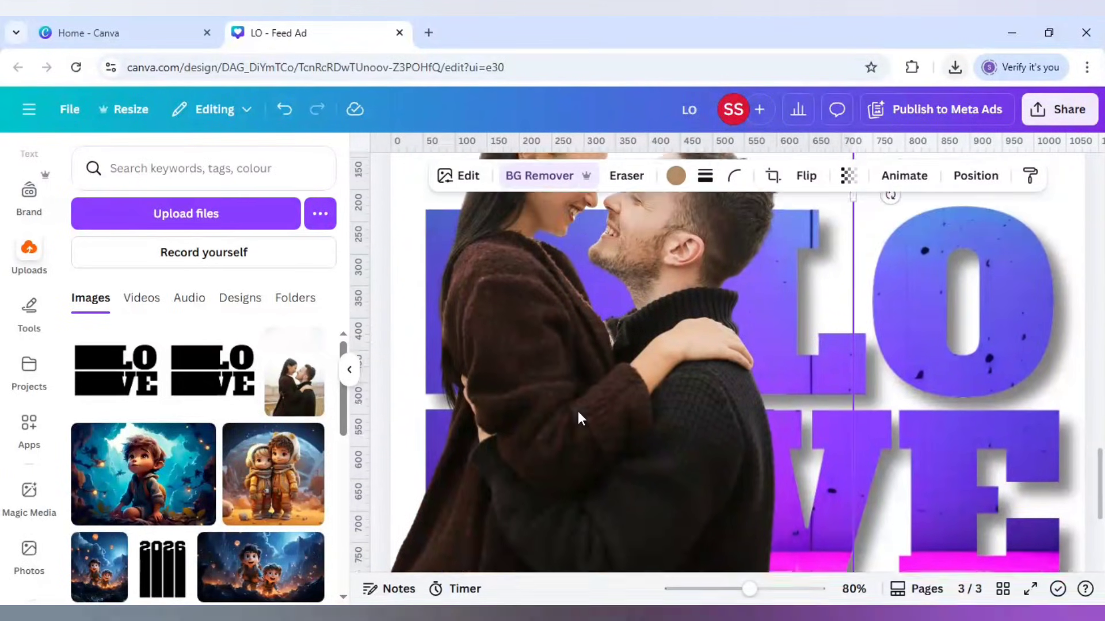
{"action": "scroll", "coordinate": [581, 418], "scroll_direction": "up", "scroll_amount": 5}
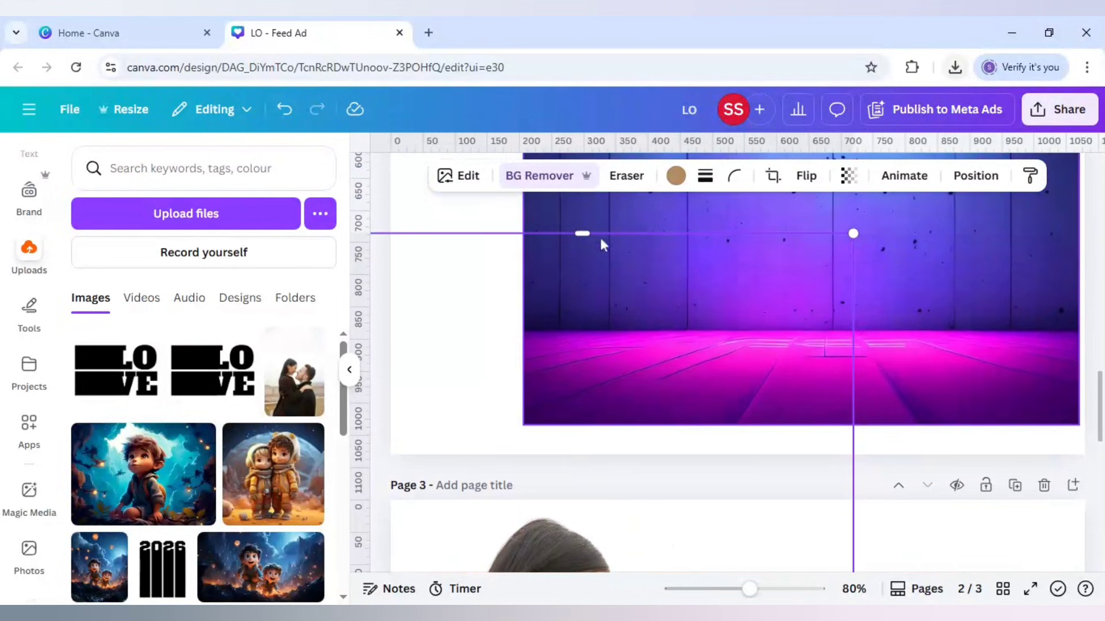
{"action": "left_click_drag", "start_coordinate": [586, 237], "coordinate": [622, 572]}
{"action": "scroll", "coordinate": [594, 468], "scroll_direction": "down", "scroll_amount": 5}
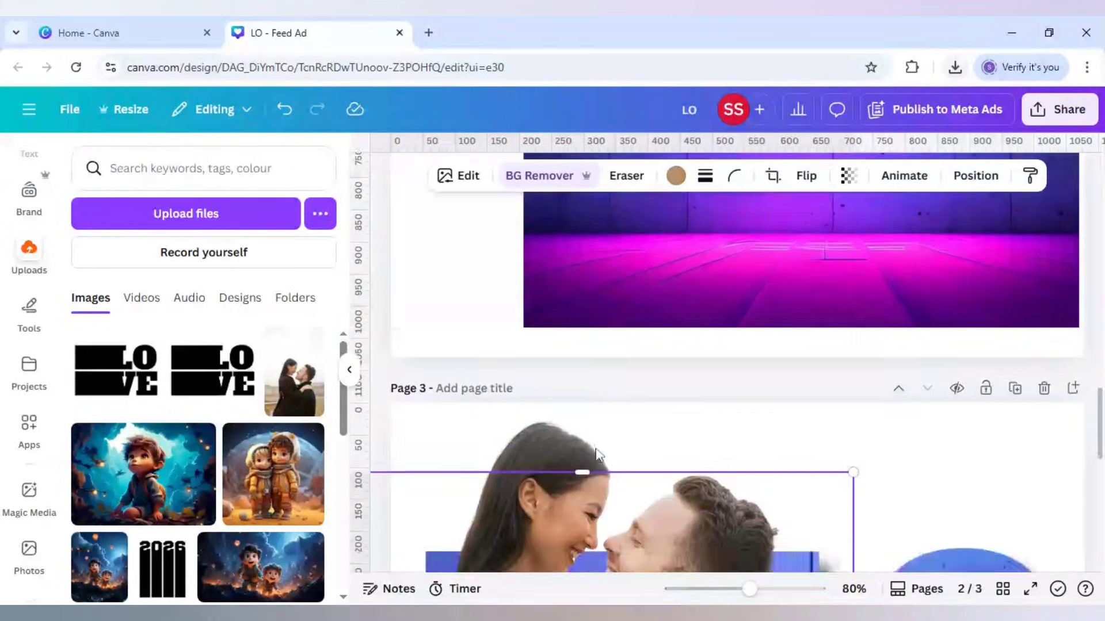
{"action": "left_click_drag", "start_coordinate": [589, 248], "coordinate": [608, 526]}
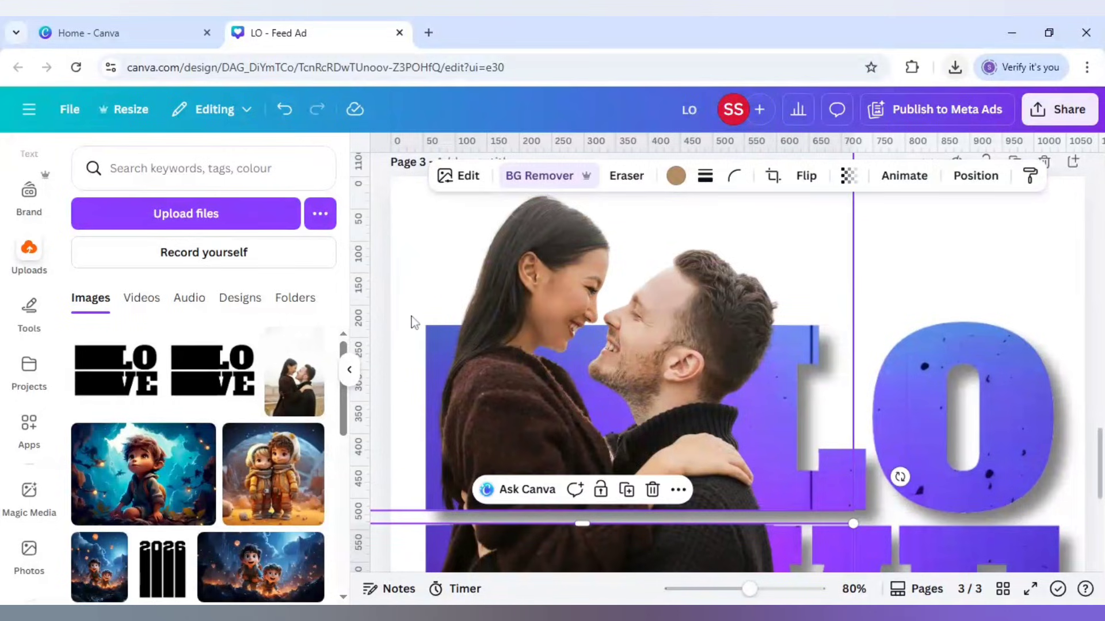
- Crop the lower couple cutout's left side flush with the left edge of the VE block and deselect it
{"action": "scroll", "coordinate": [412, 321], "scroll_direction": "down", "scroll_amount": 5}
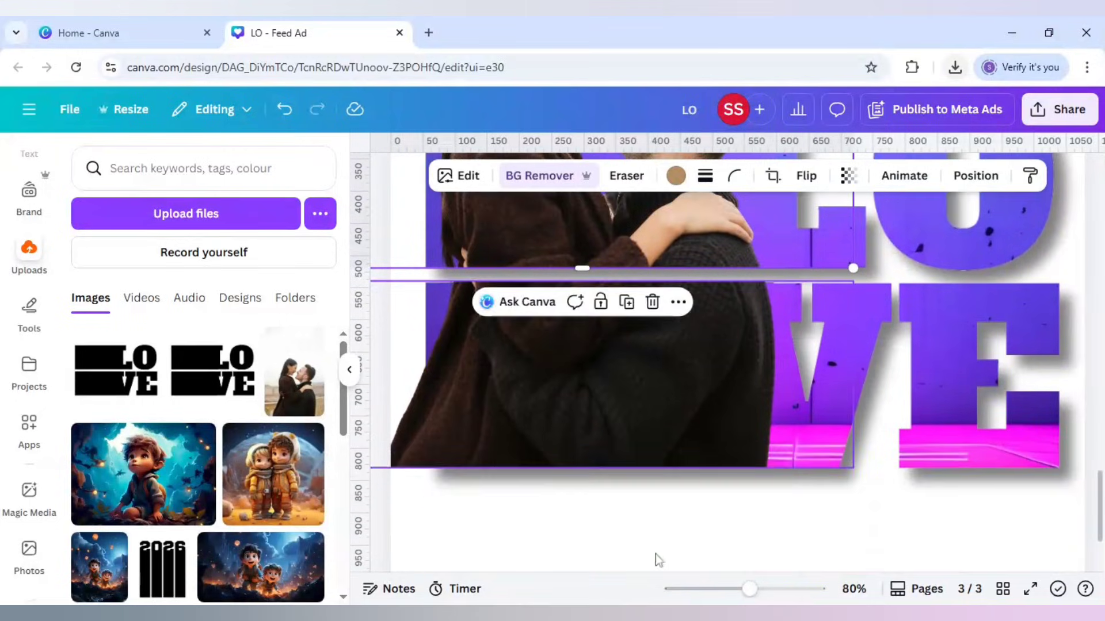
{"action": "left_click", "coordinate": [710, 588]}
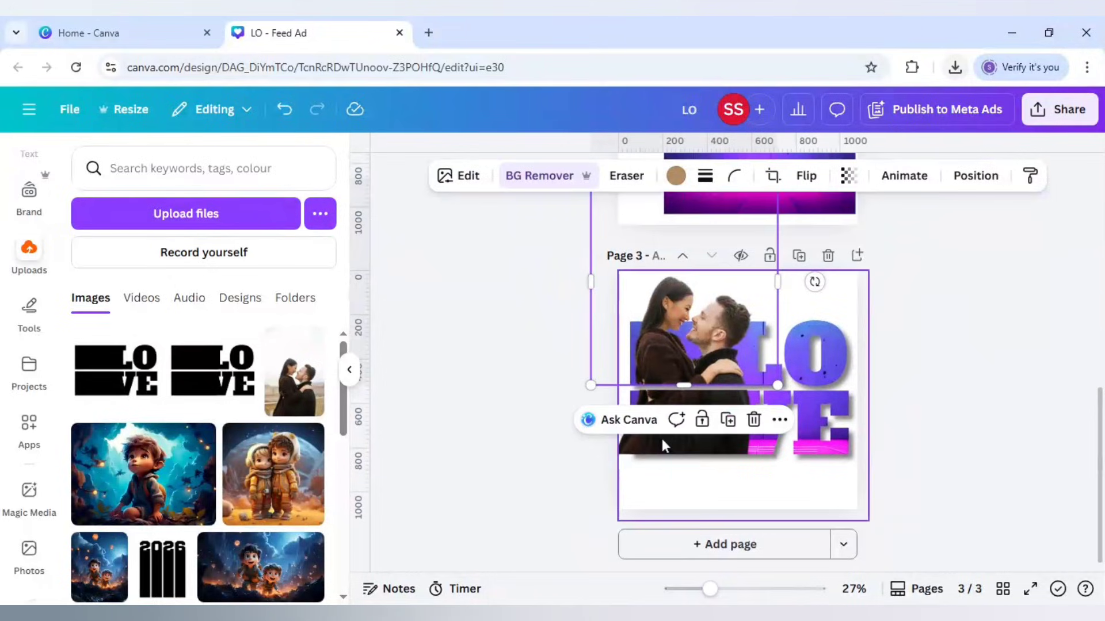
{"action": "left_click", "coordinate": [661, 442]}
{"action": "left_click_drag", "start_coordinate": [592, 425], "coordinate": [629, 424]}
{"action": "left_click", "coordinate": [570, 424]}
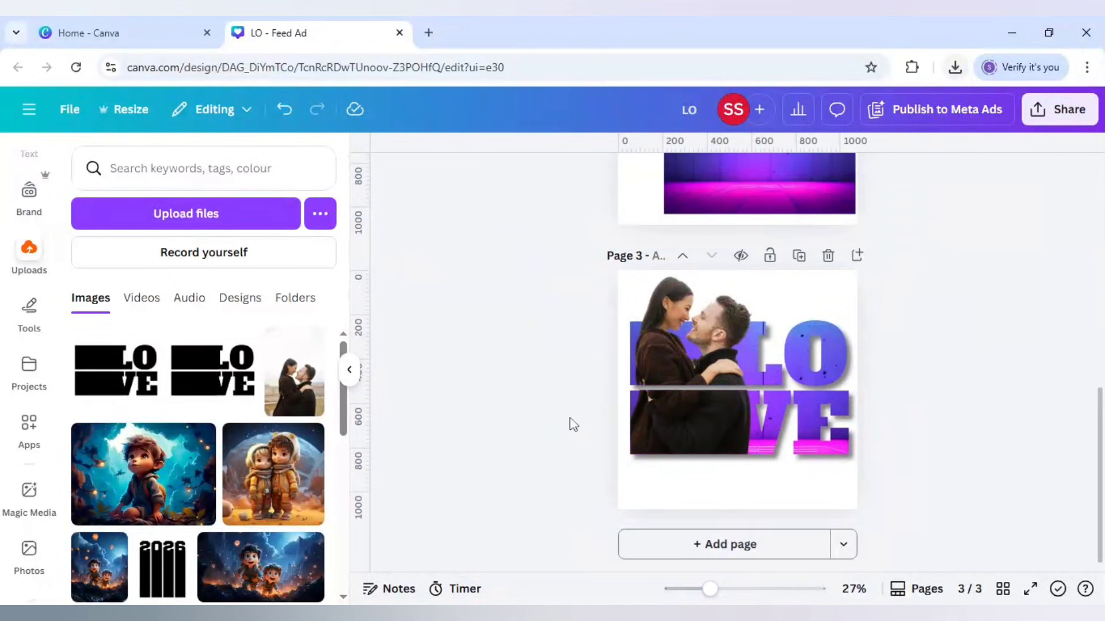